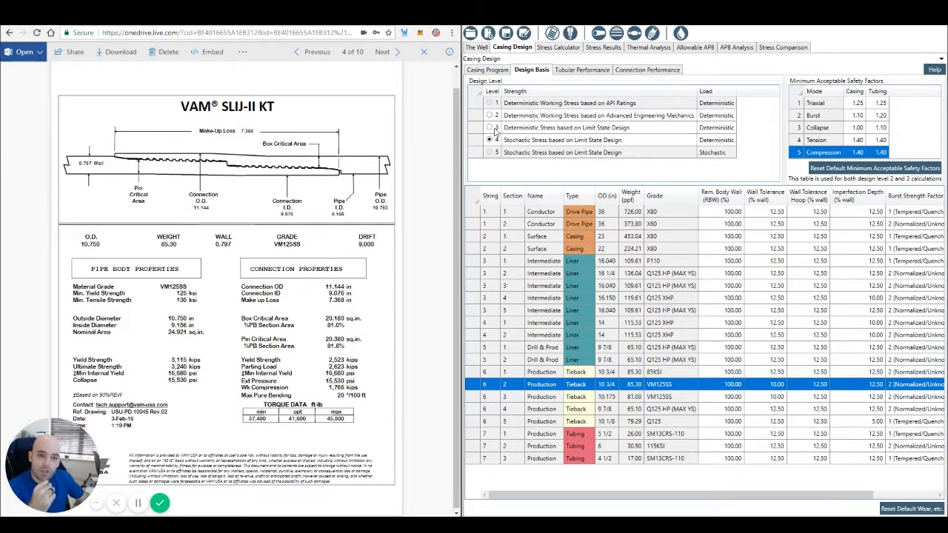
Step: Try design levels 3 and 2 in the design basis, ending on level 4, Stochastic Stress based on Limit State Design
left_click(489, 128)
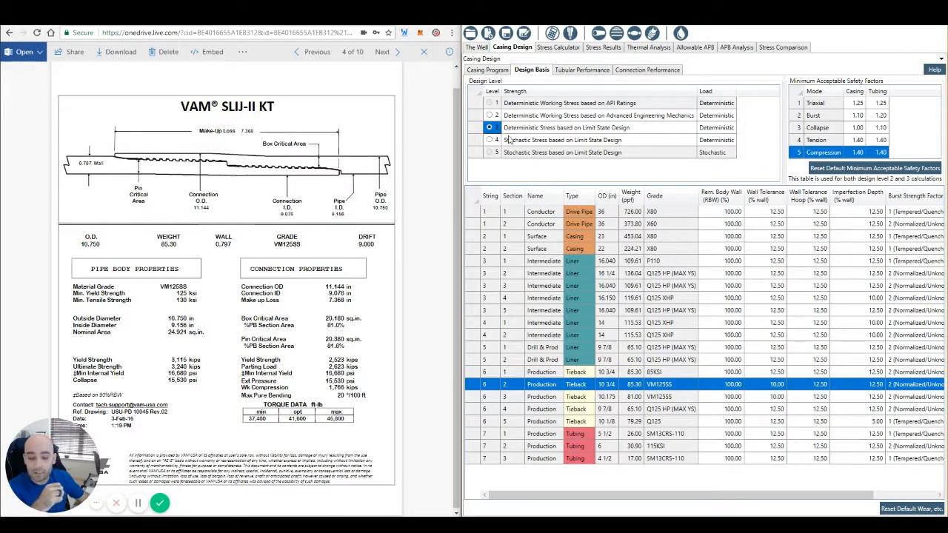
left_click(489, 141)
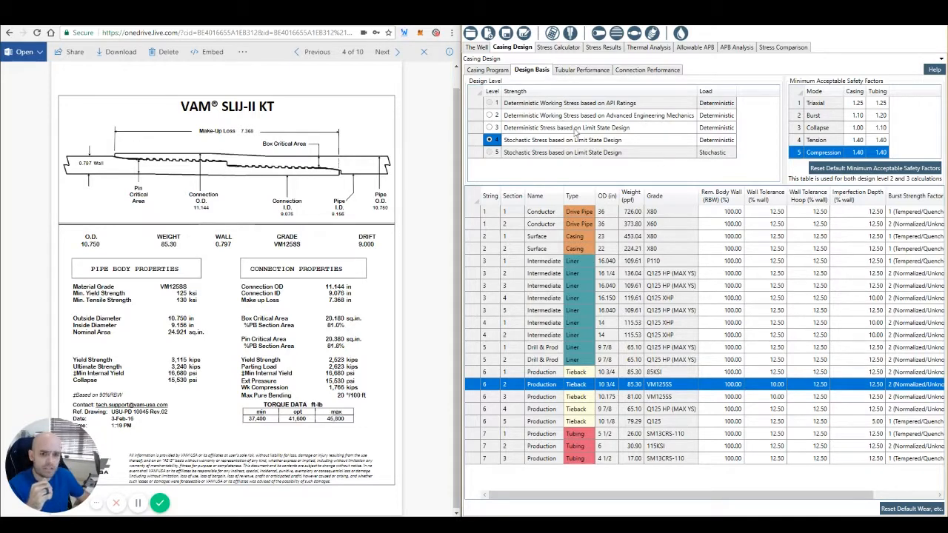
left_click(489, 116)
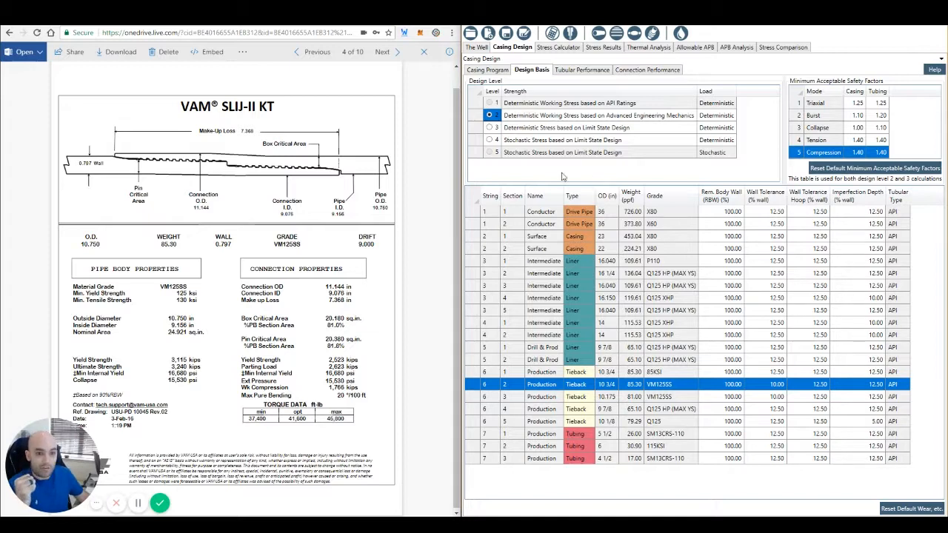
left_click(489, 140)
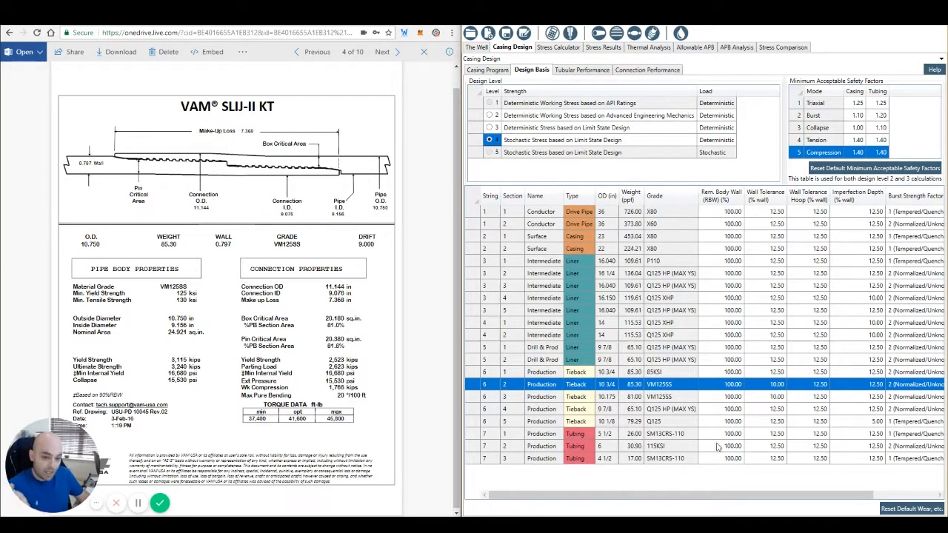
Step: Review the burst strength factor options for the 10 3/4 in VM125SS tieback, keeping 2 (Normalized/Unknown)
left_click_drag(741, 498, 851, 498)
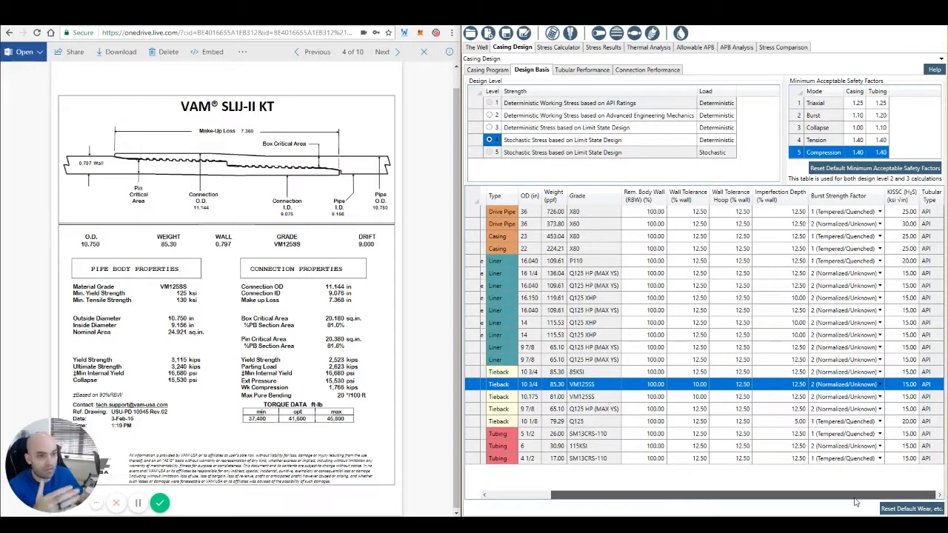
left_click(881, 385)
left_click(881, 384)
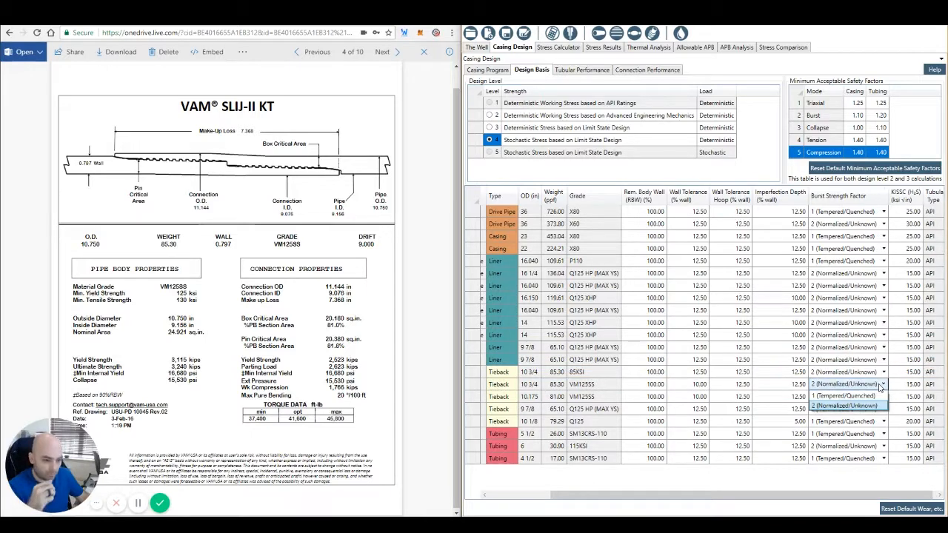
left_click(856, 407)
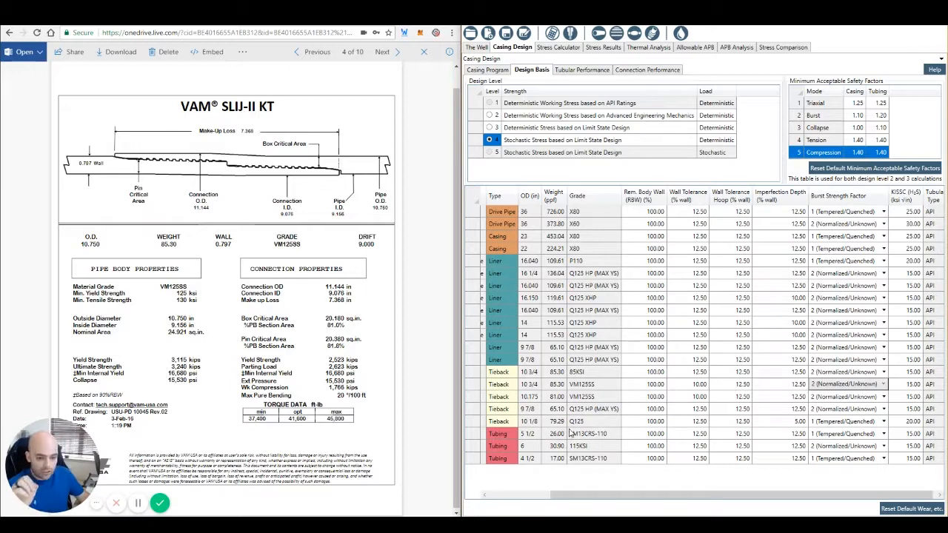
Step: Set the wall tolerance of the 10.175 in VM125SS production tieback to 12.5%
left_click_drag(603, 495, 480, 406)
left_click(479, 400)
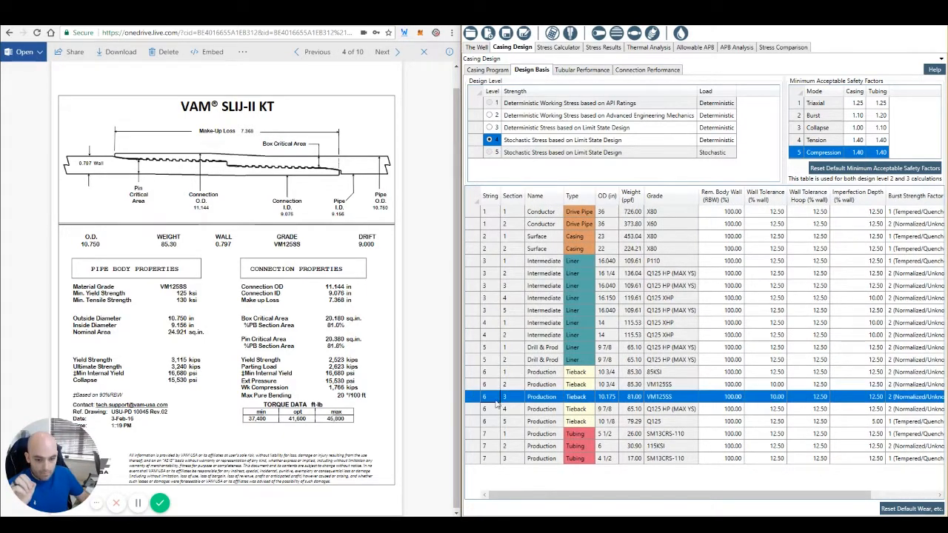
left_click(769, 396)
type("12.5")
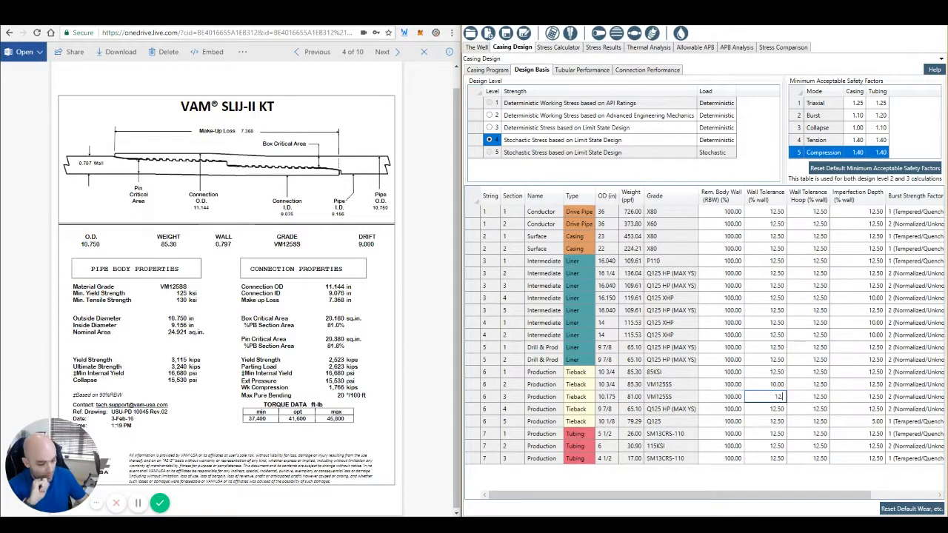
left_click(772, 387)
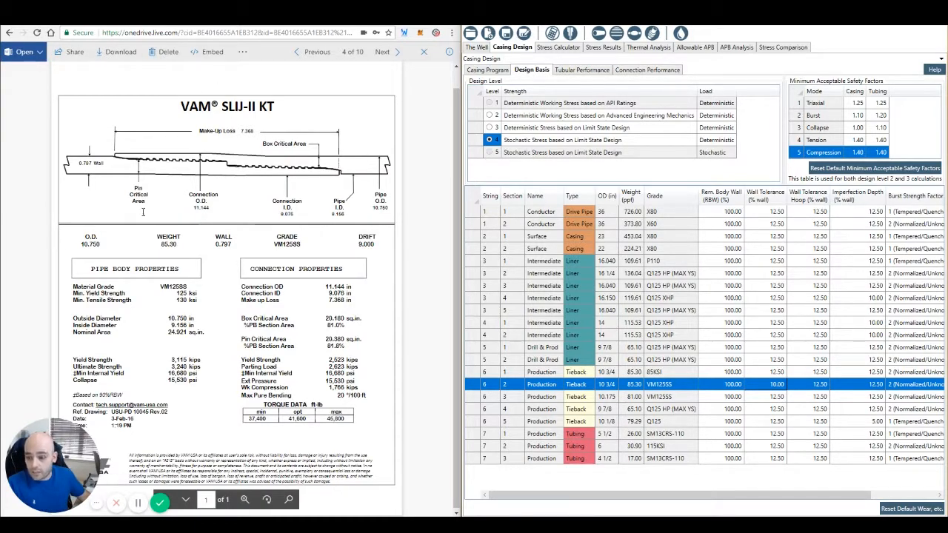
Step: Bring up the 10.175 in VAM SLIJ-II KT datasheet and set the matching VM125SS tieback's wall tolerance to 10%
left_click(215, 21)
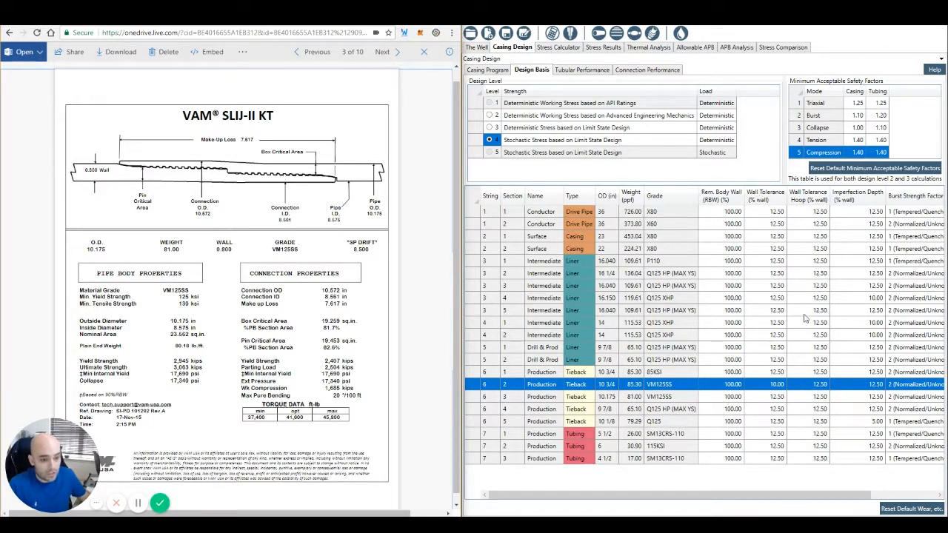
double_click(776, 383)
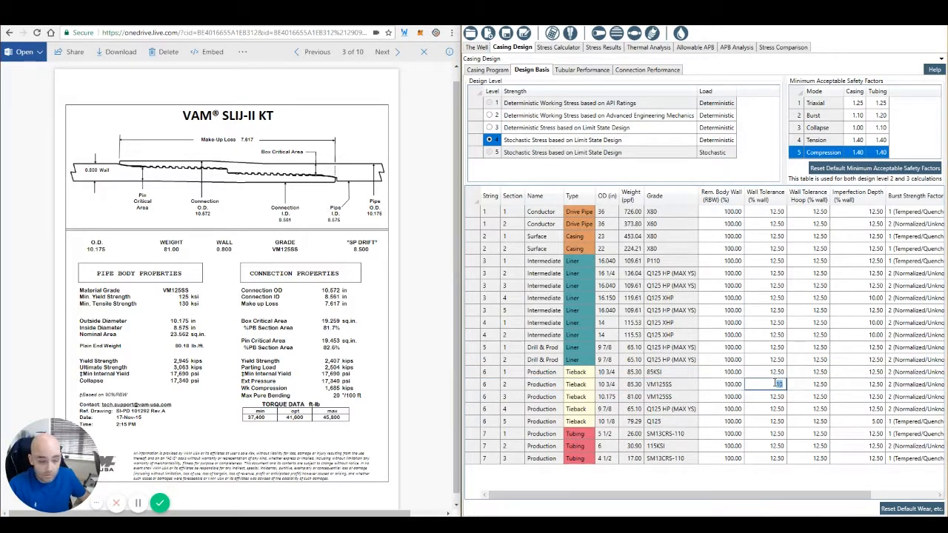
left_click(774, 397)
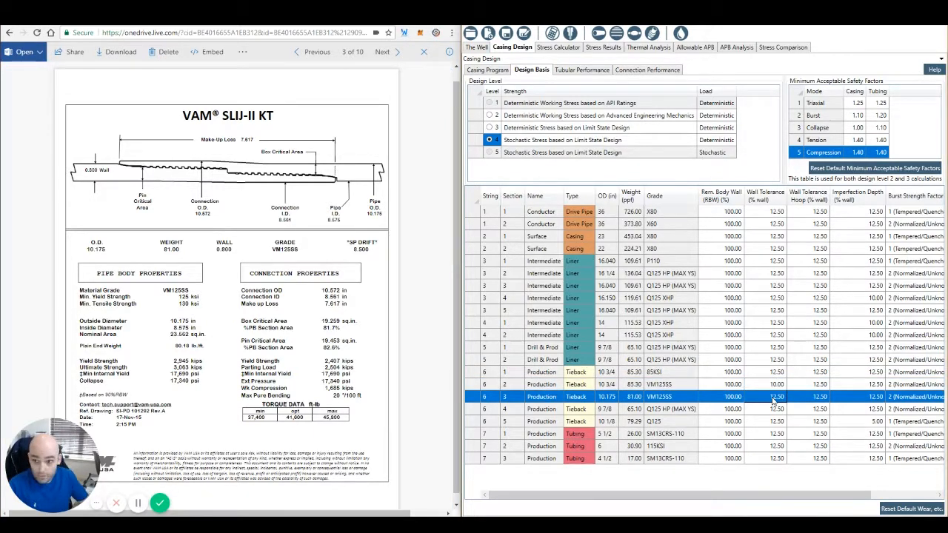
type("10")
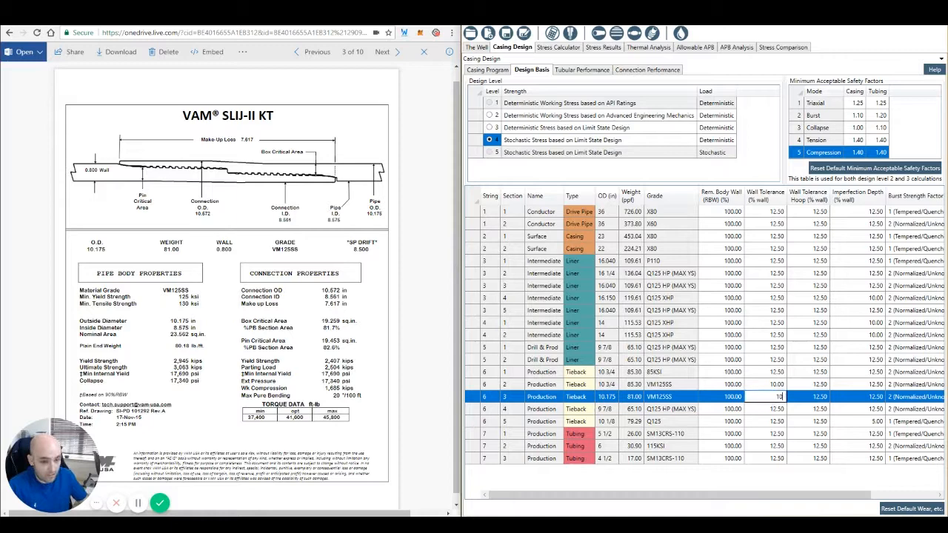
left_click(777, 388)
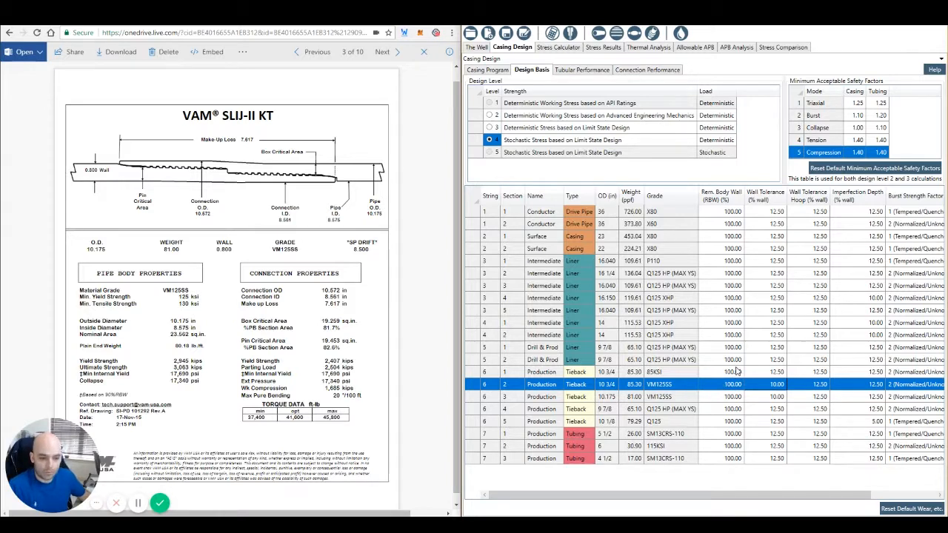
Step: Set the remaining body wall of the 10 3/4 in VM125SS production tieback to 80%
left_click(730, 397)
left_click(732, 387)
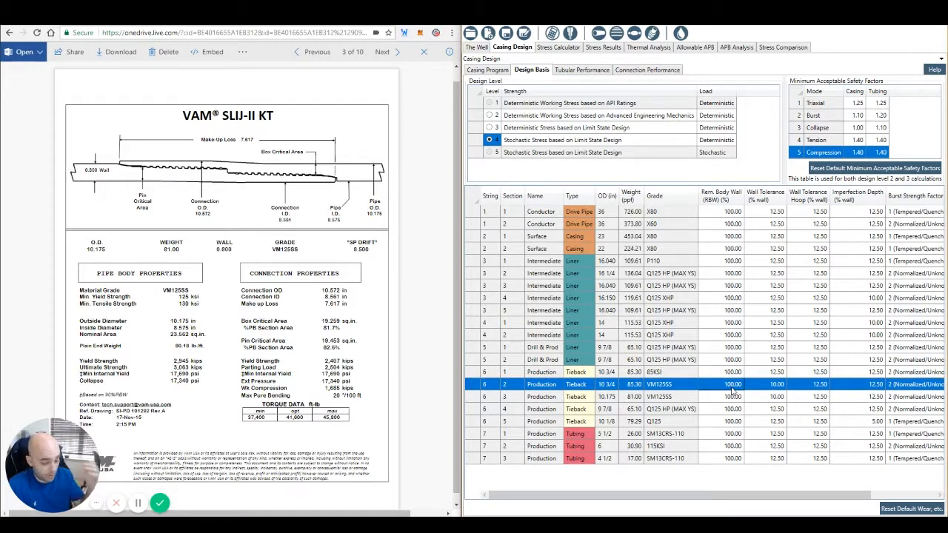
type("80")
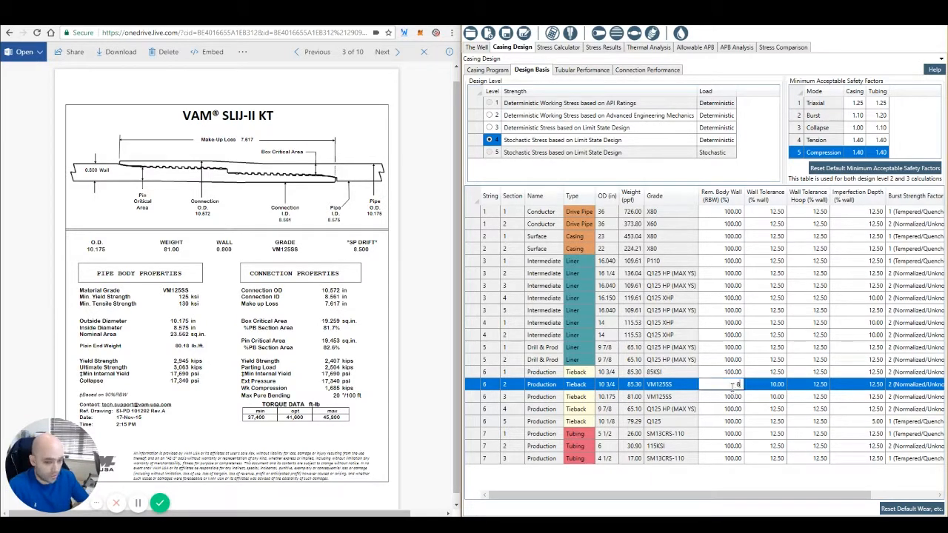
left_click(735, 374)
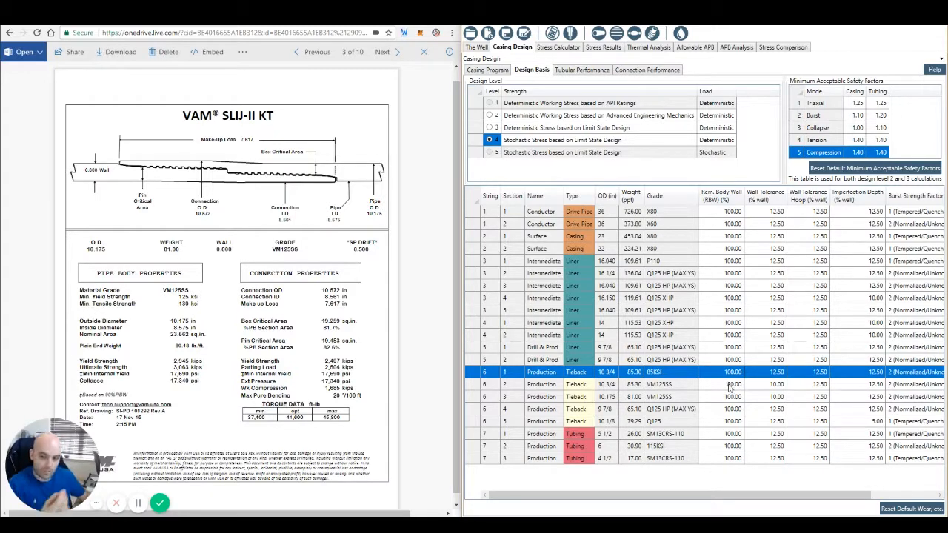
Step: Restore the remaining body wall of the 10 3/4 in VM125SS production tieback to 100%
left_click(731, 388)
type("100")
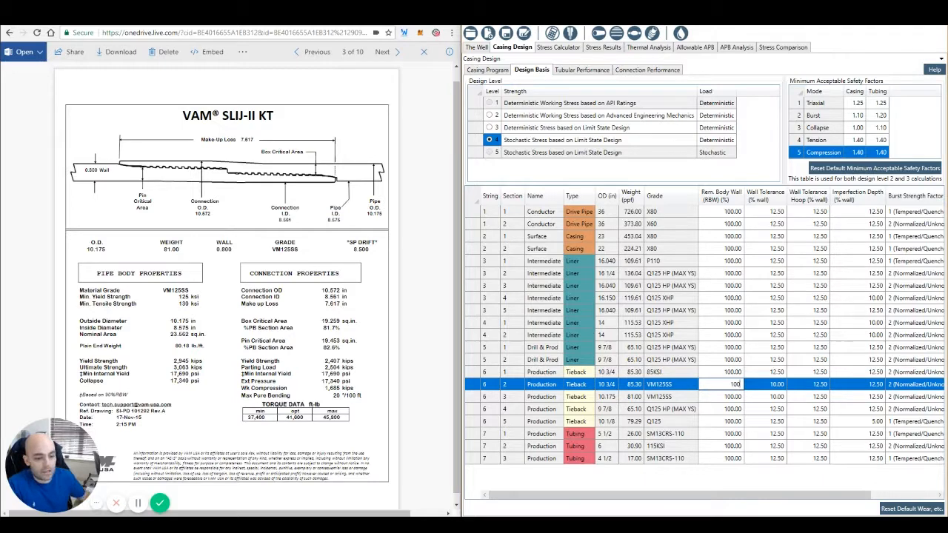
left_click(731, 375)
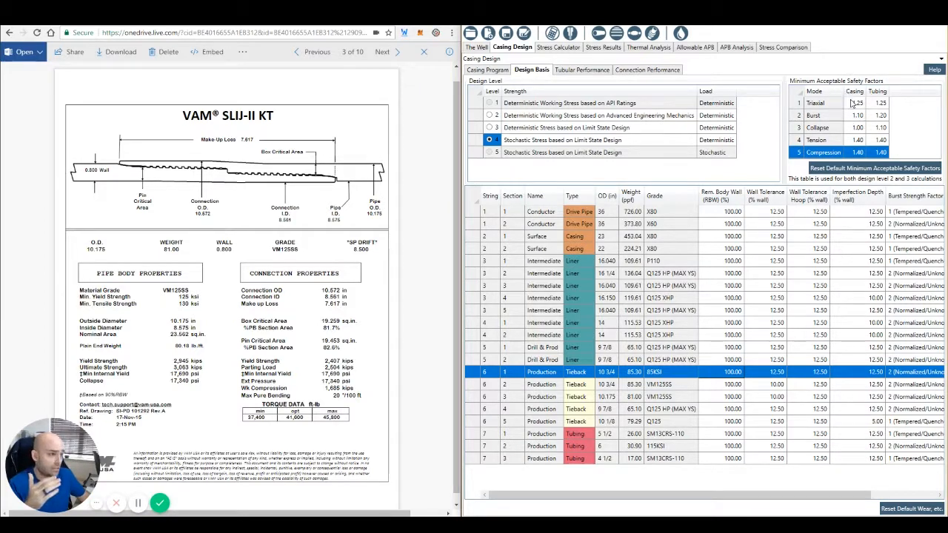
Step: Set the minimum acceptable triaxial safety factor for casing to 1.31
left_click(854, 104)
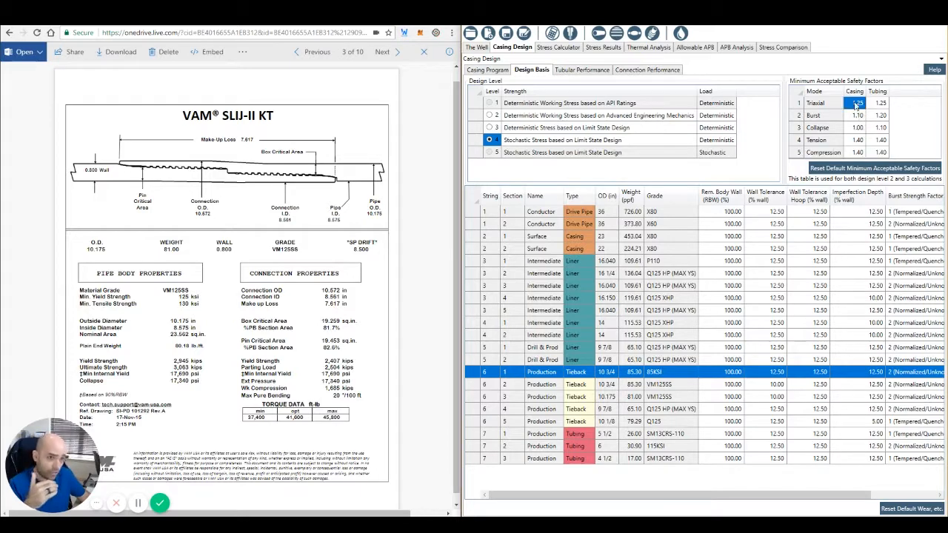
type("1")
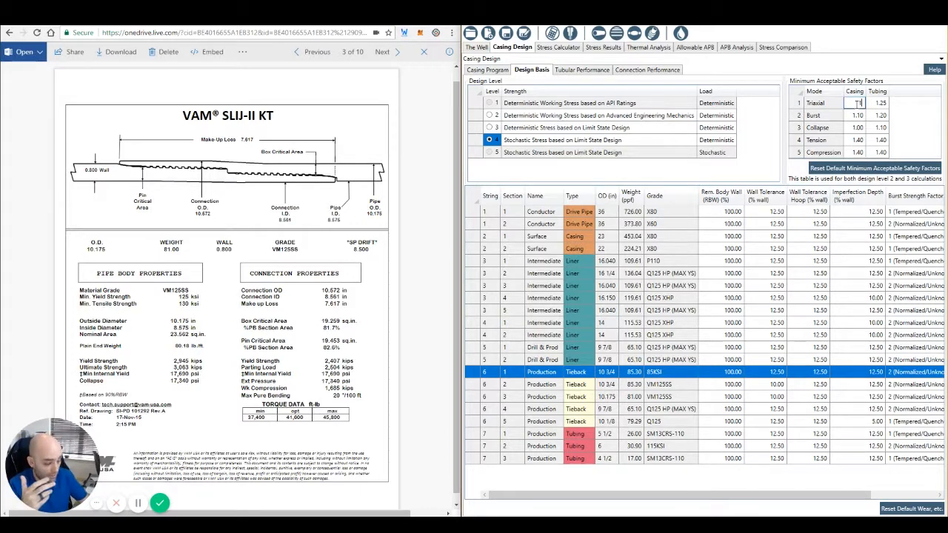
type(".31")
left_click(857, 116)
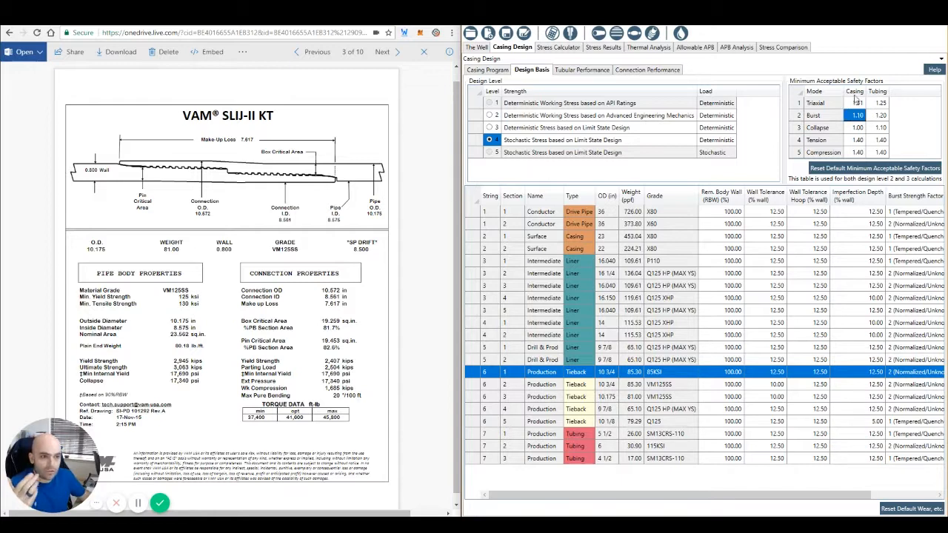
Step: Restore the minimum acceptable triaxial safety factor for casing to 1.25
left_click(857, 105)
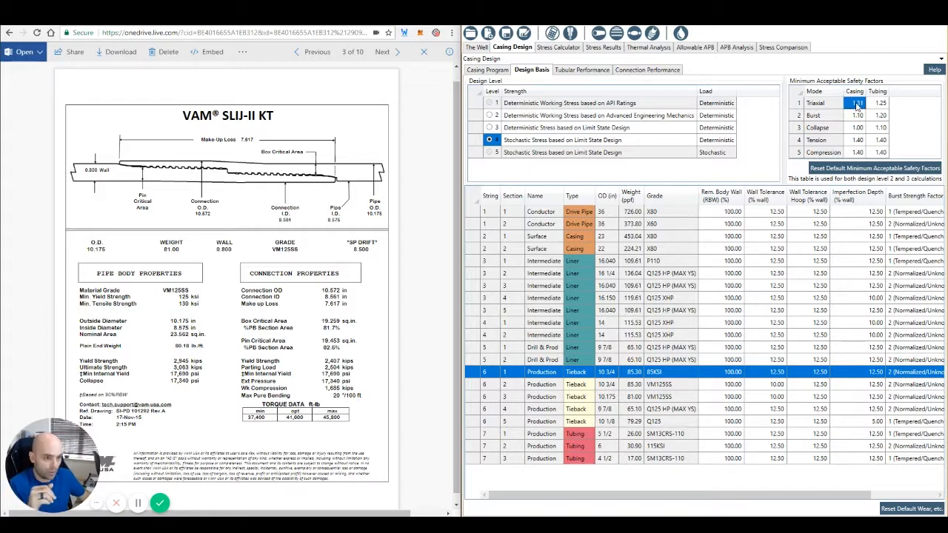
type("1")
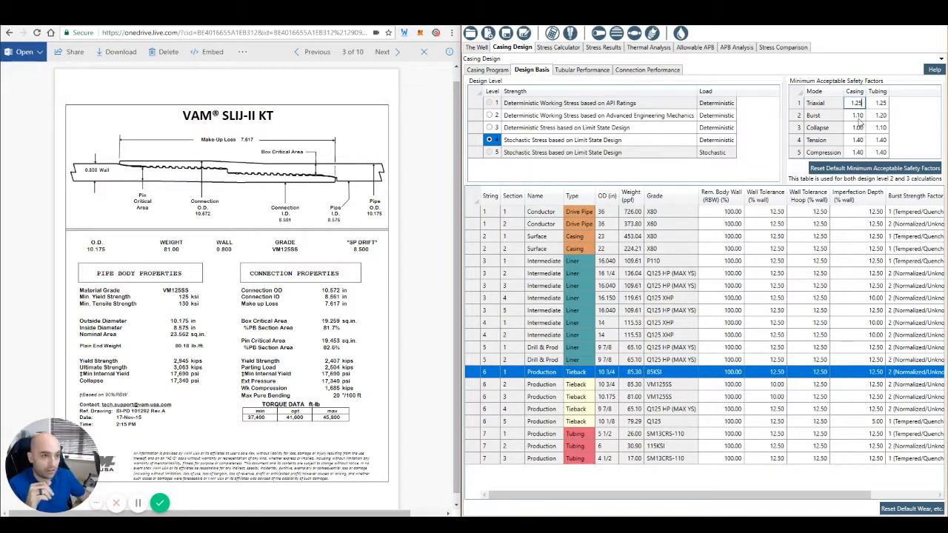
type(".25")
left_click(857, 116)
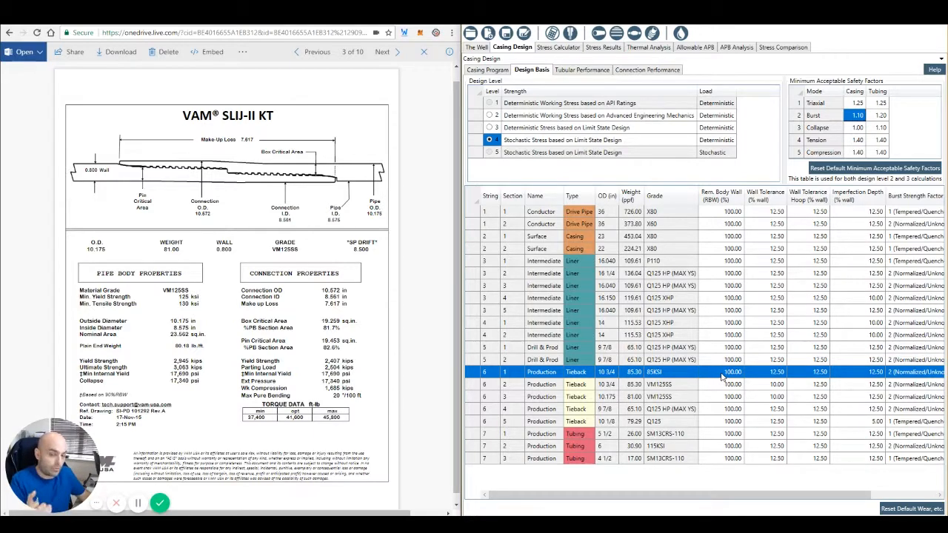
Step: Set the 10.175 in VM125SS tieback's wall tolerance to 12.5% and check its ratings in the tubular performance table
left_click(778, 398)
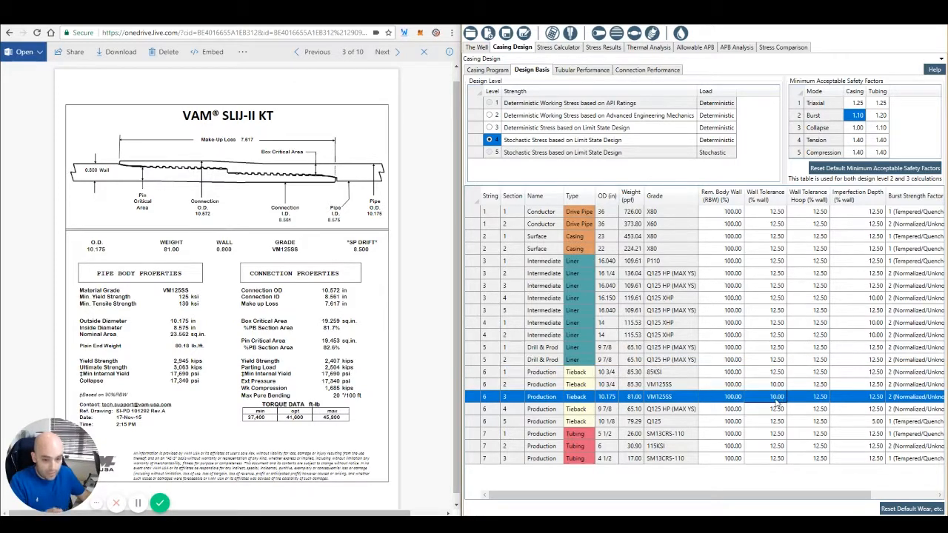
type("12.50")
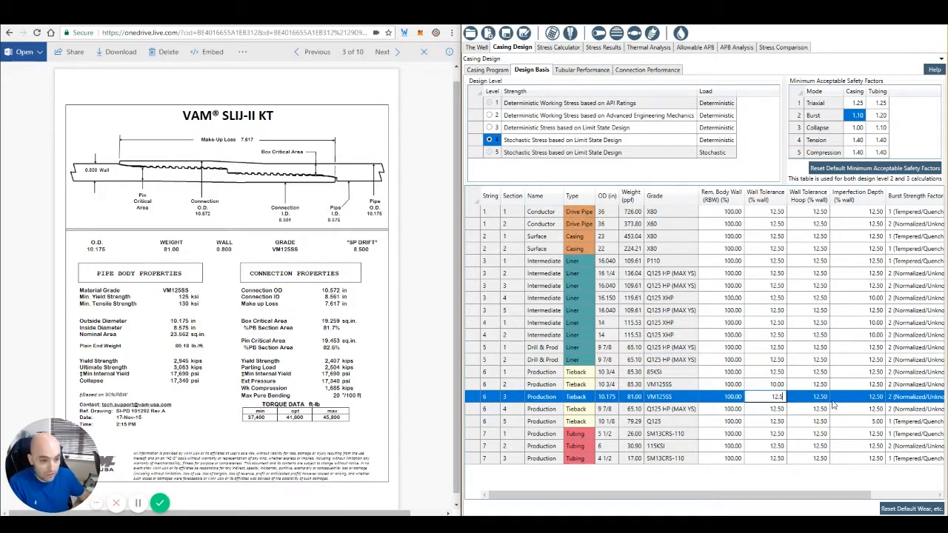
left_click(802, 399)
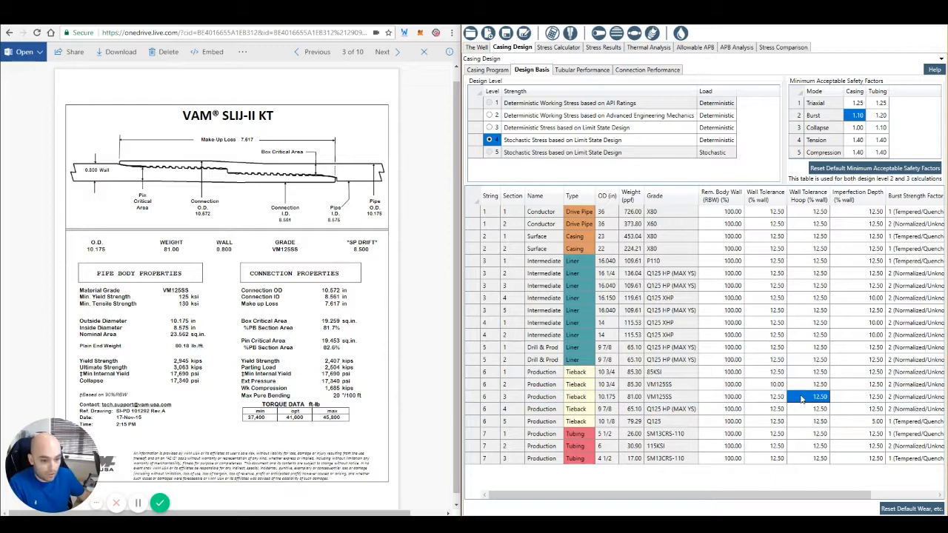
left_click(582, 70)
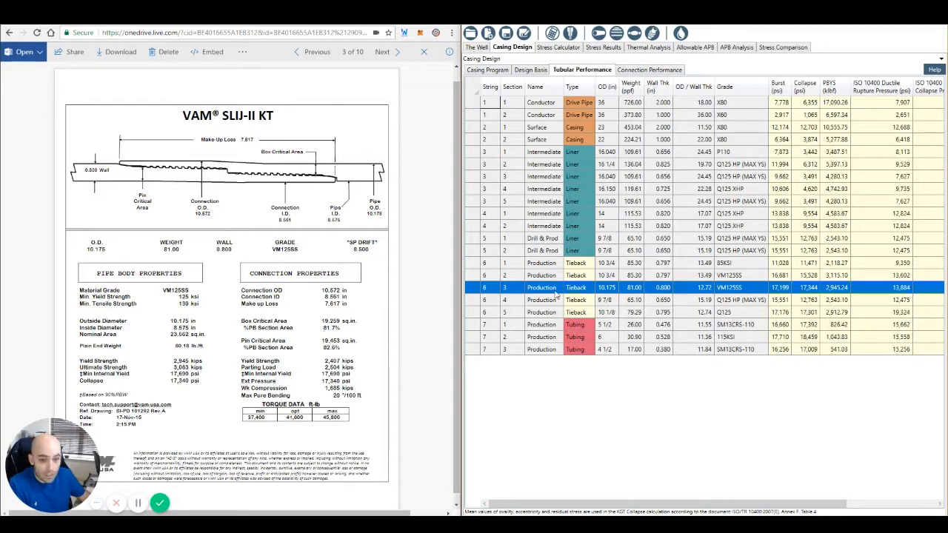
Step: Return to the design basis, set the 10.175 in VM125SS tieback's wall tolerance to 10%, and review its tubular performance
left_click(534, 72)
left_click(776, 397)
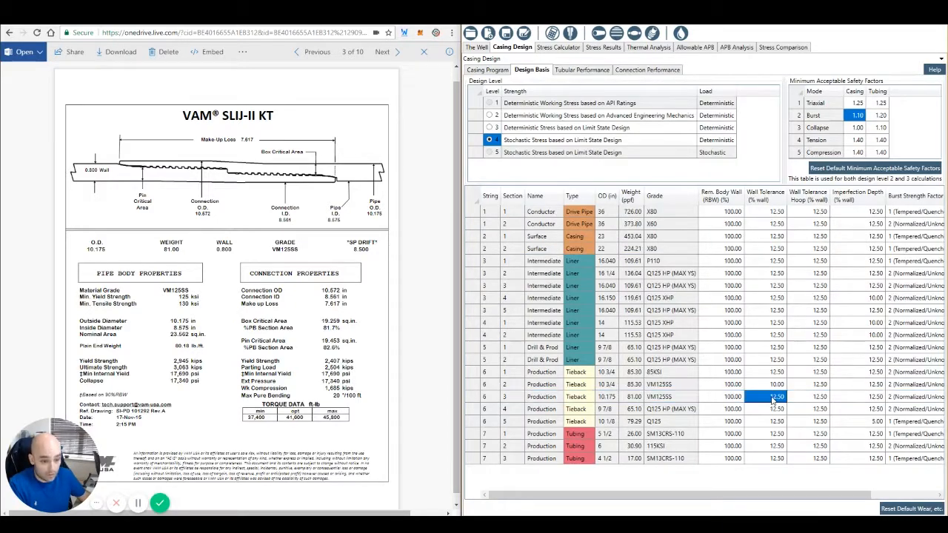
type("10")
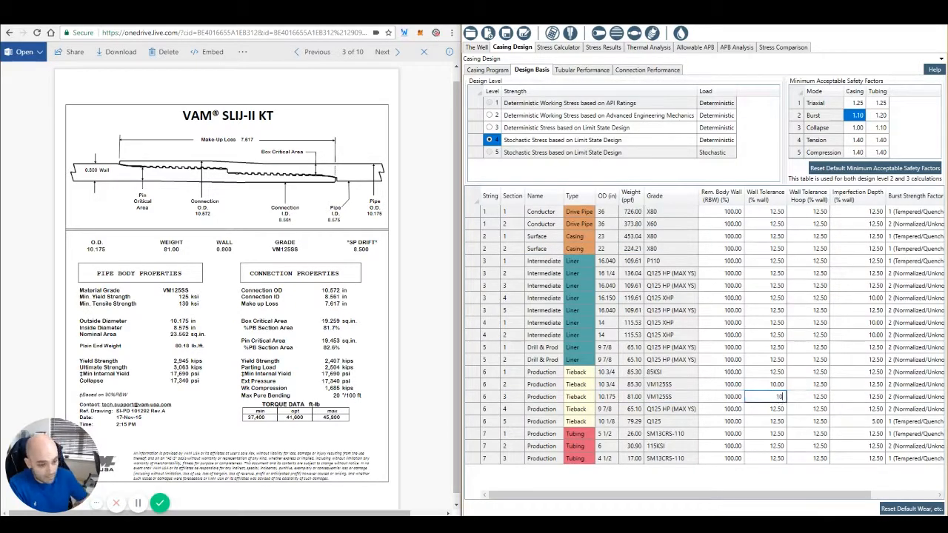
left_click(771, 385)
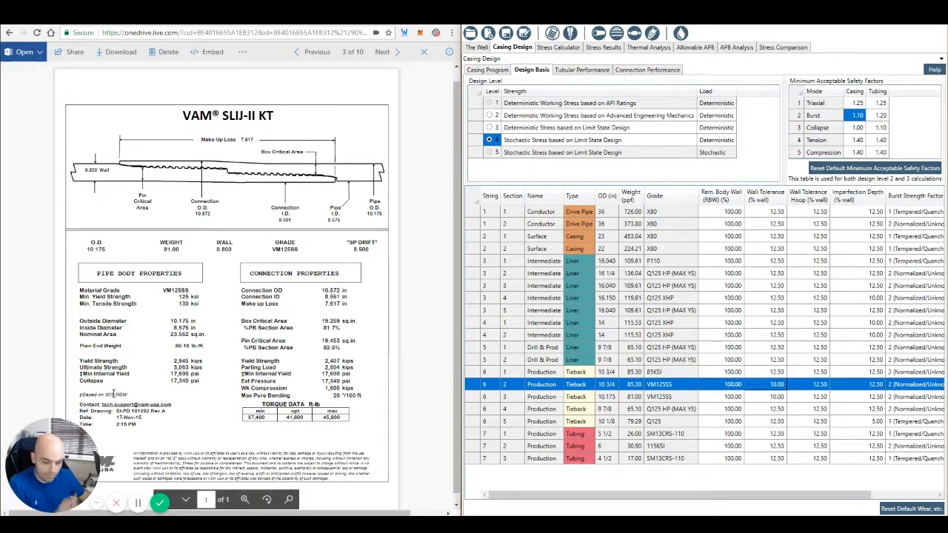
left_click(572, 71)
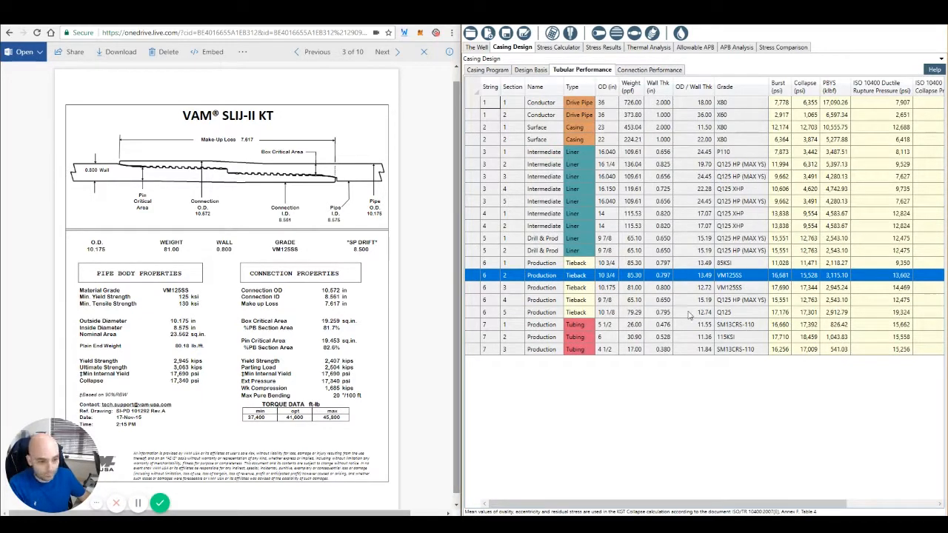
left_click(474, 290)
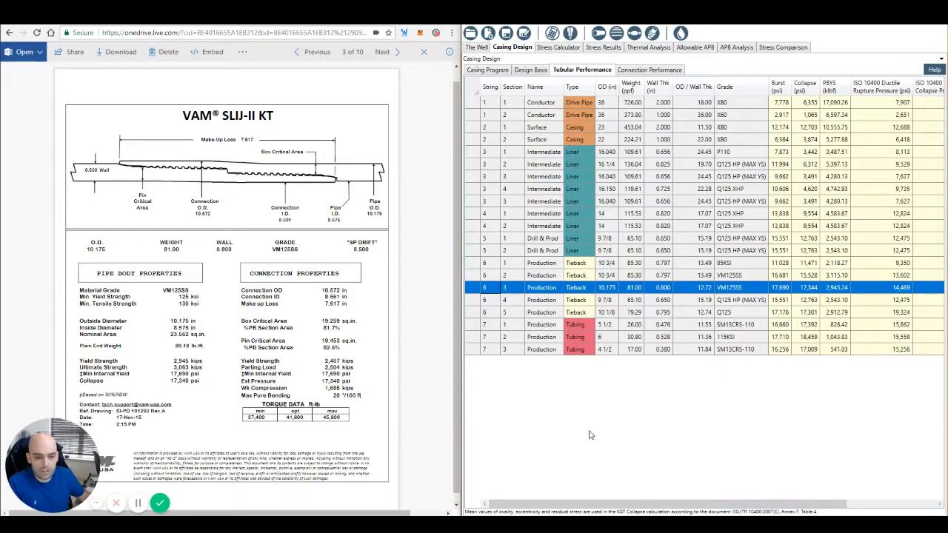
Step: Switch the 10.175 in VM125SS tieback to proprietary tubular ratings and add the note "As per VAM data sheet"
right_click(482, 289)
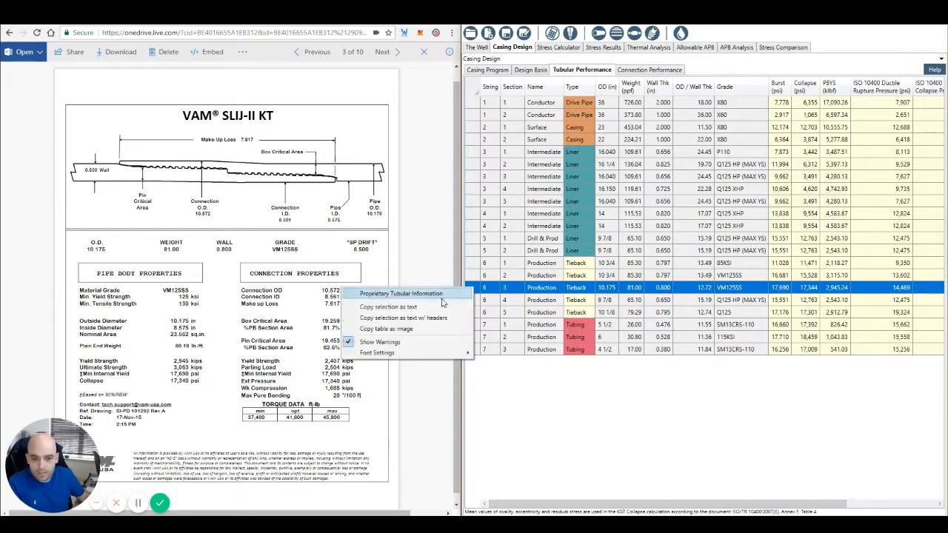
left_click(426, 296)
left_click(653, 265)
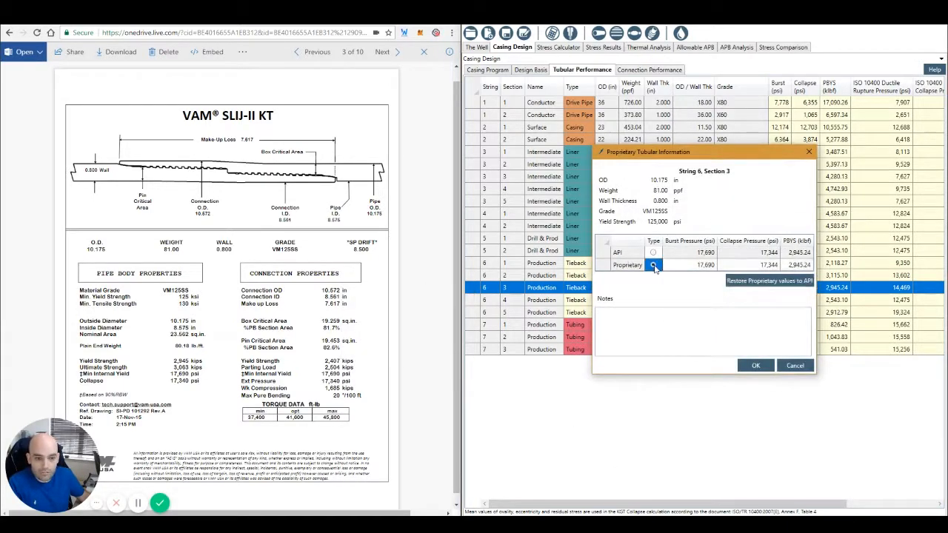
left_click(638, 324)
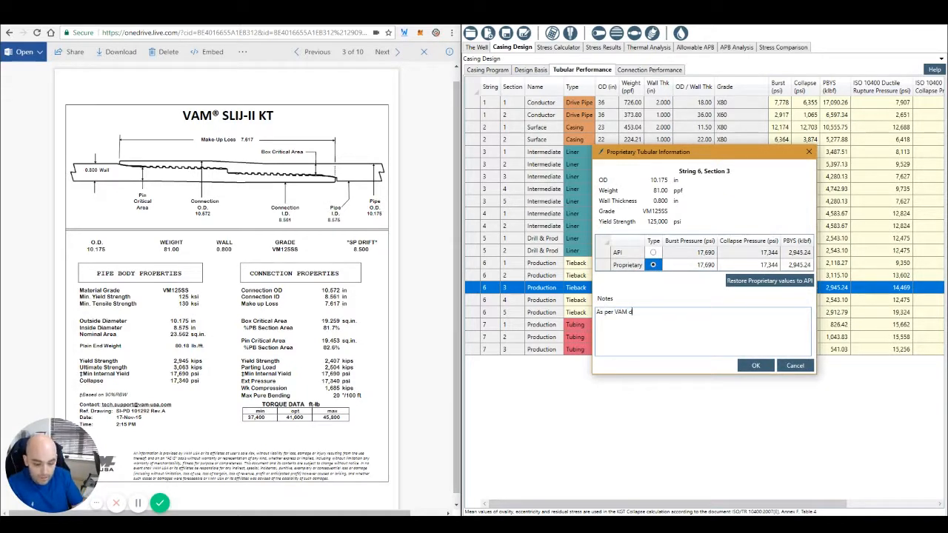
type("As per VAM data sheet")
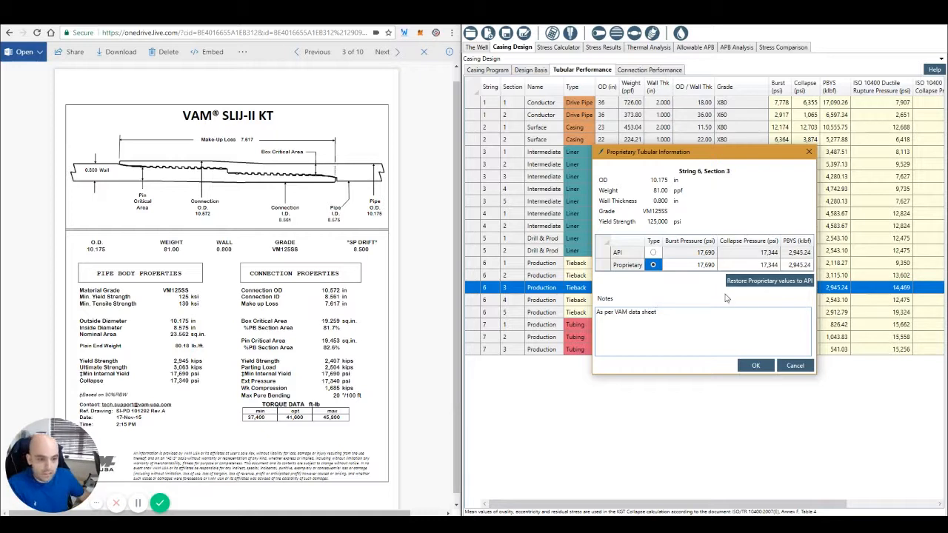
Step: Set the 10.175 in tieback's proprietary collapse pressure to 17,340 psi and accept the proprietary tubular information
left_click(771, 268)
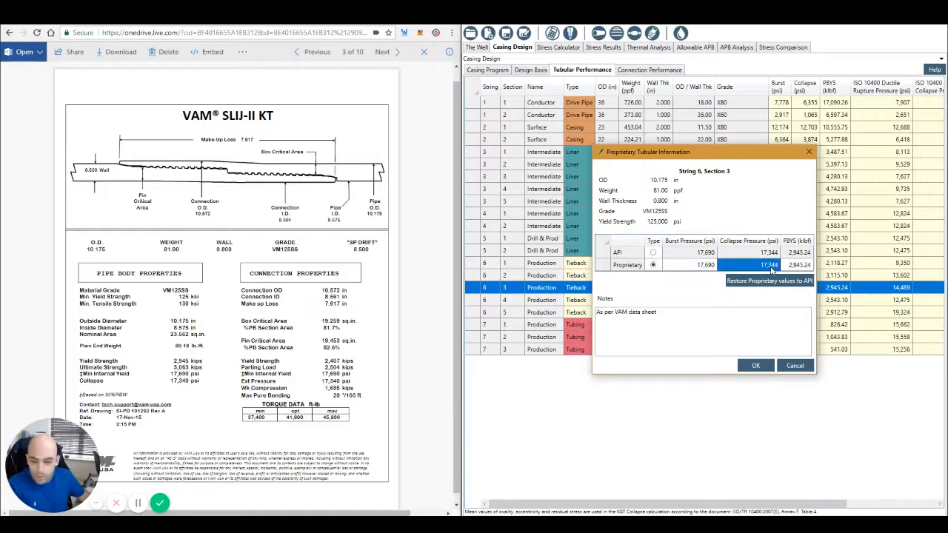
type("17")
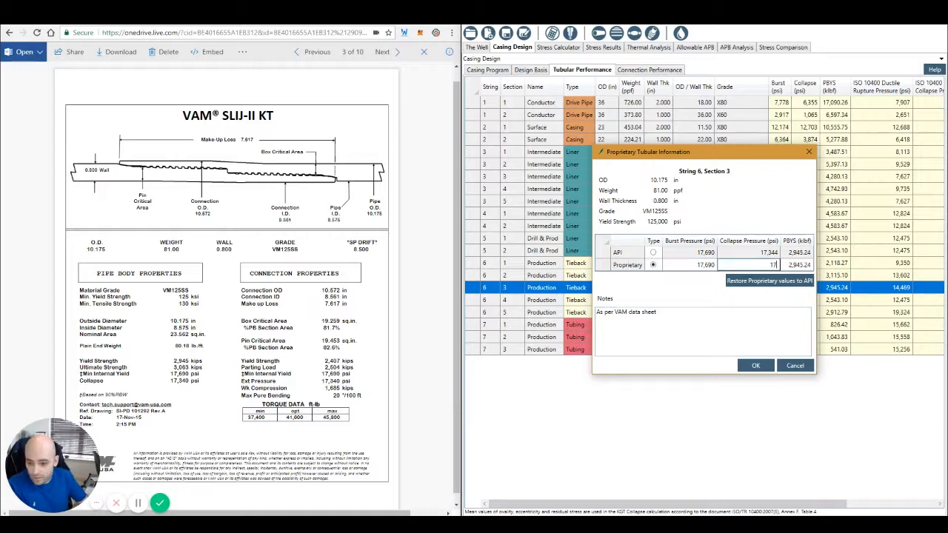
type("340")
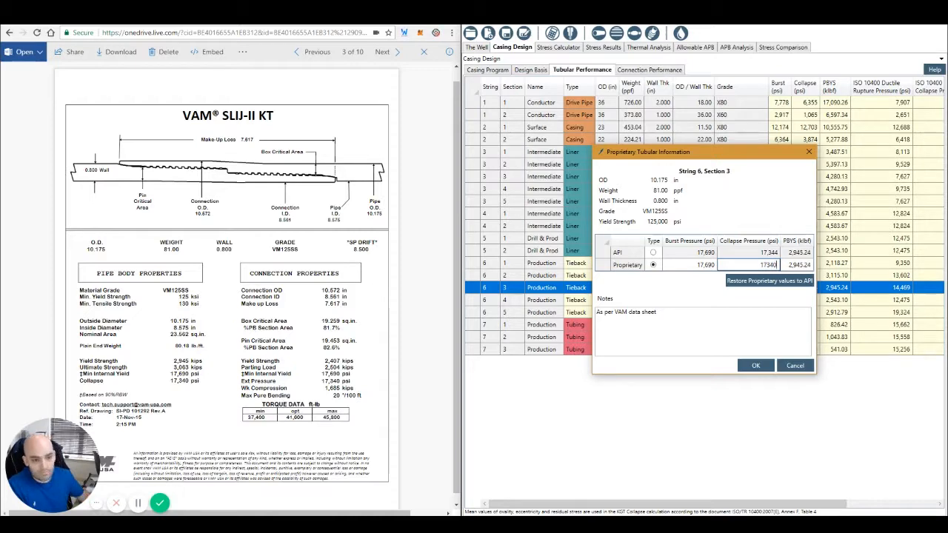
left_click(755, 365)
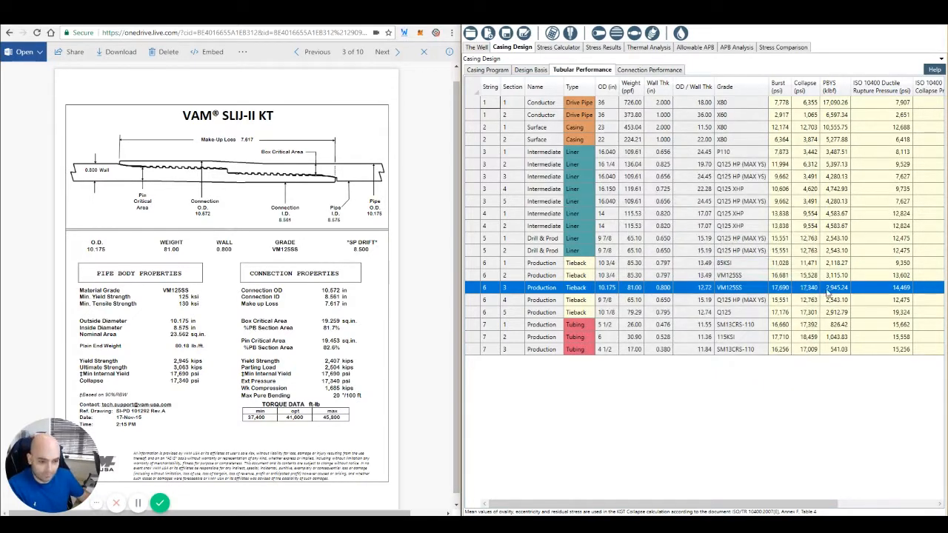
Step: Review the tieback's connection performance ratings, then check the tubular type assigned to it in the tubular performance table
left_click(643, 73)
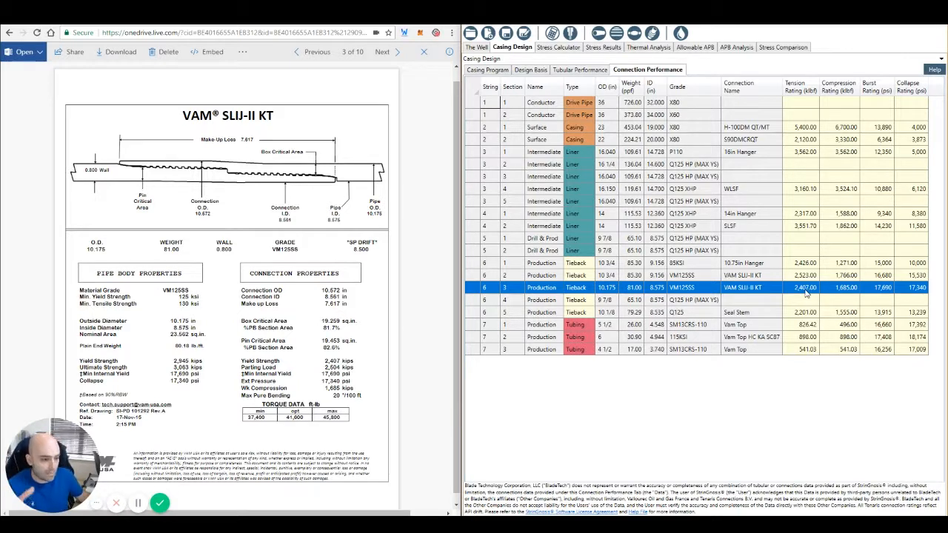
left_click(583, 70)
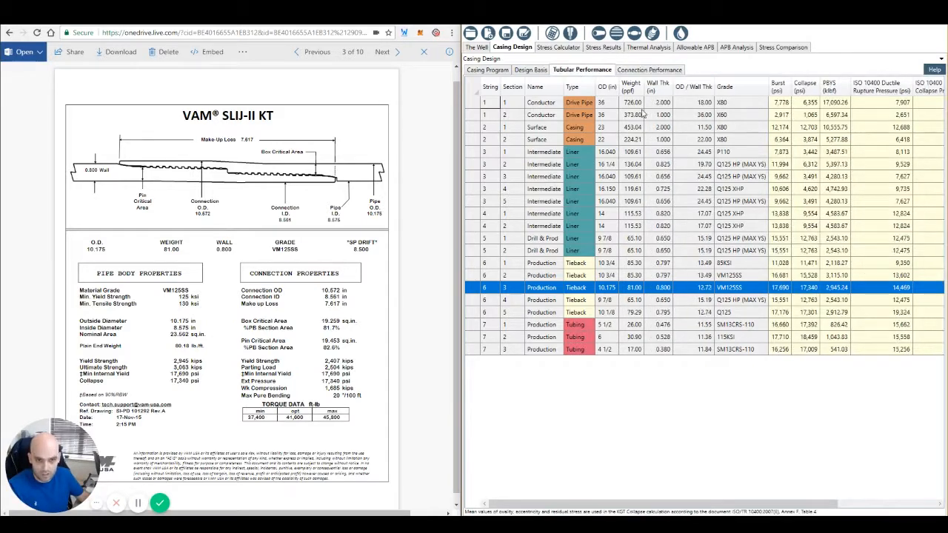
left_click_drag(760, 511, 857, 510)
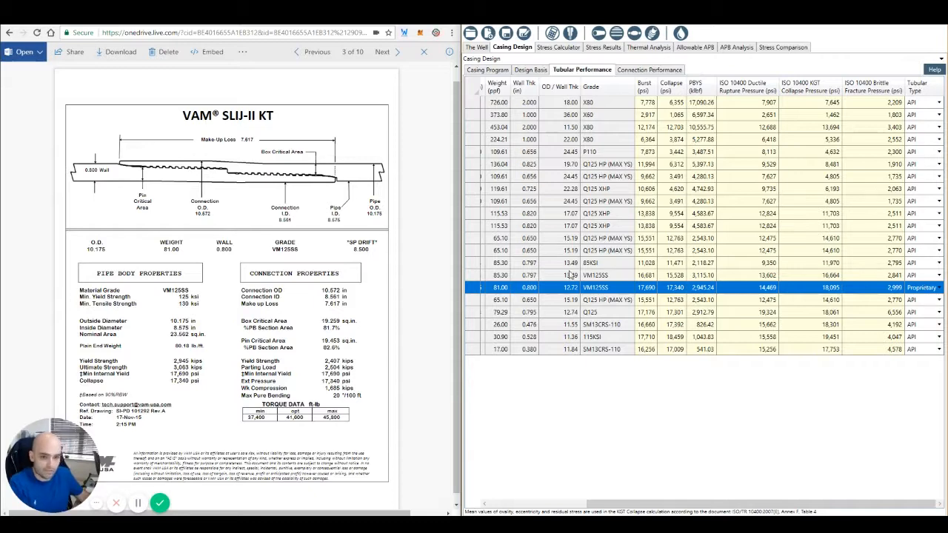
left_click(472, 274)
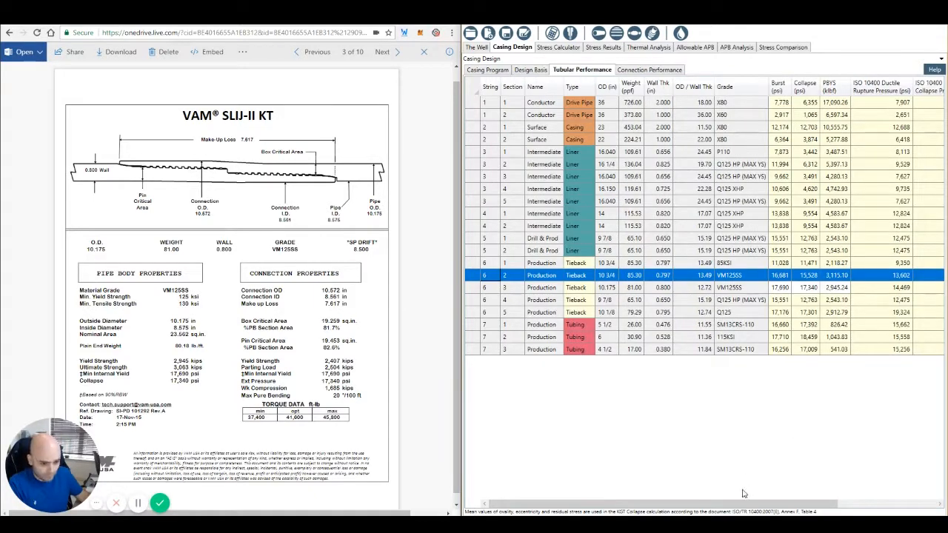
Step: Check the 10.175 in VM125SS tieback's fluid and tubular type entries in the casing program
left_click(488, 69)
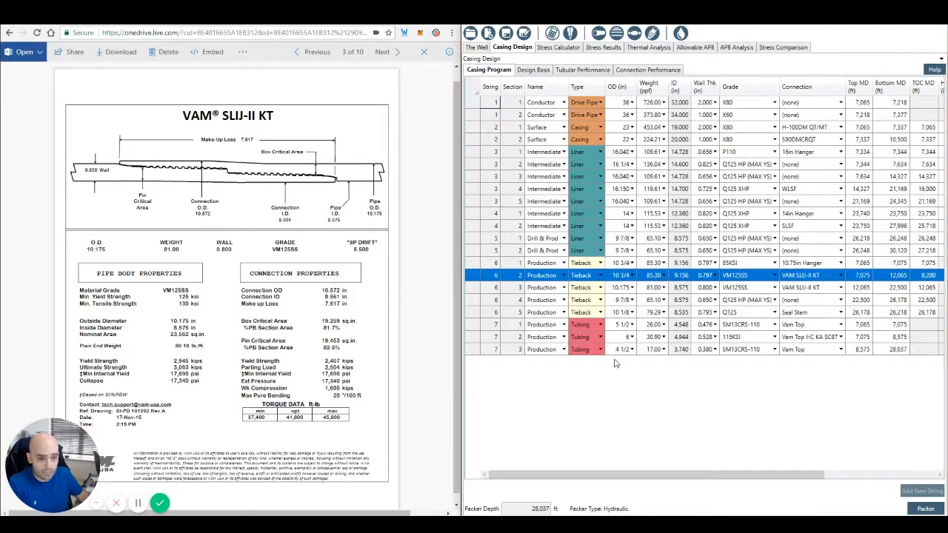
left_click(472, 289)
left_click_drag(700, 482, 811, 480)
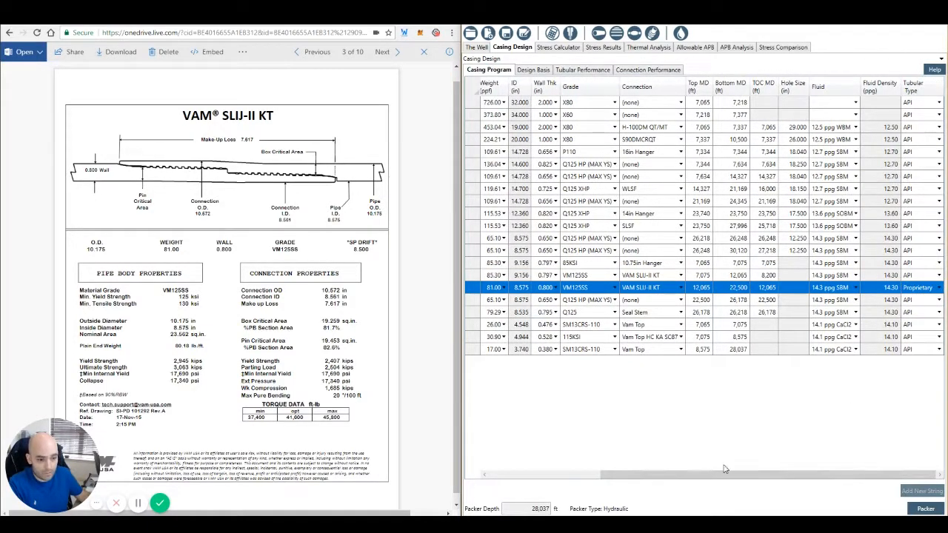
left_click_drag(725, 472, 564, 481)
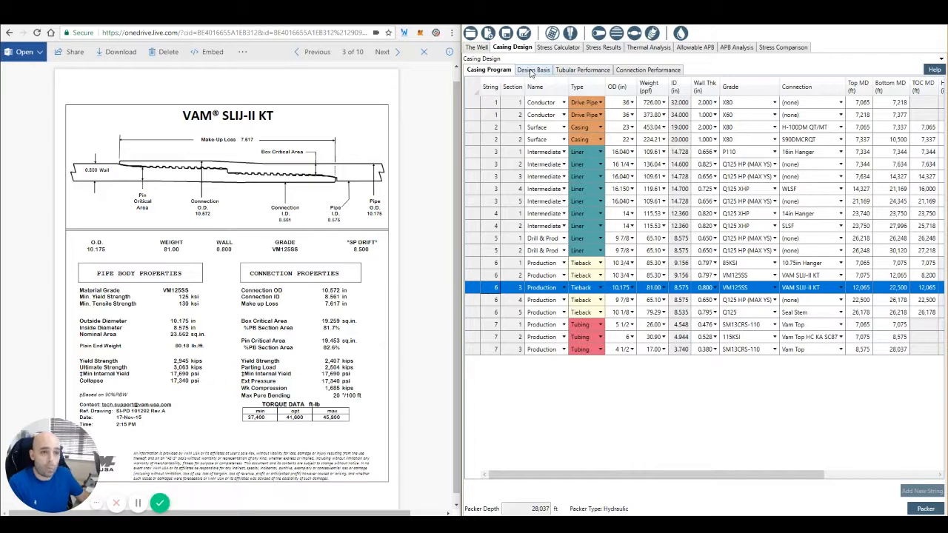
Step: Open the SideKick wellbore drawing, enlarge and reposition it to show the whole schematic, and look over its display options
left_click(571, 33)
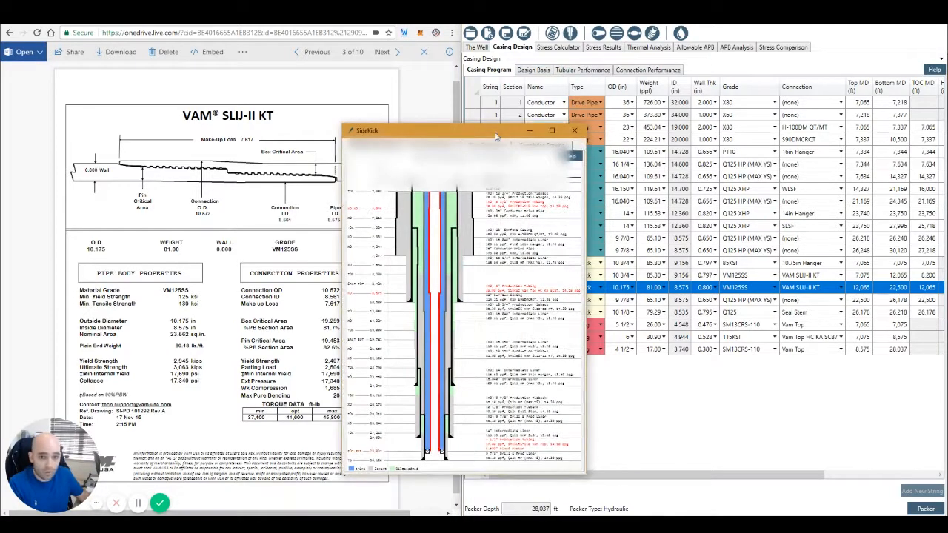
left_click_drag(496, 135, 507, 20)
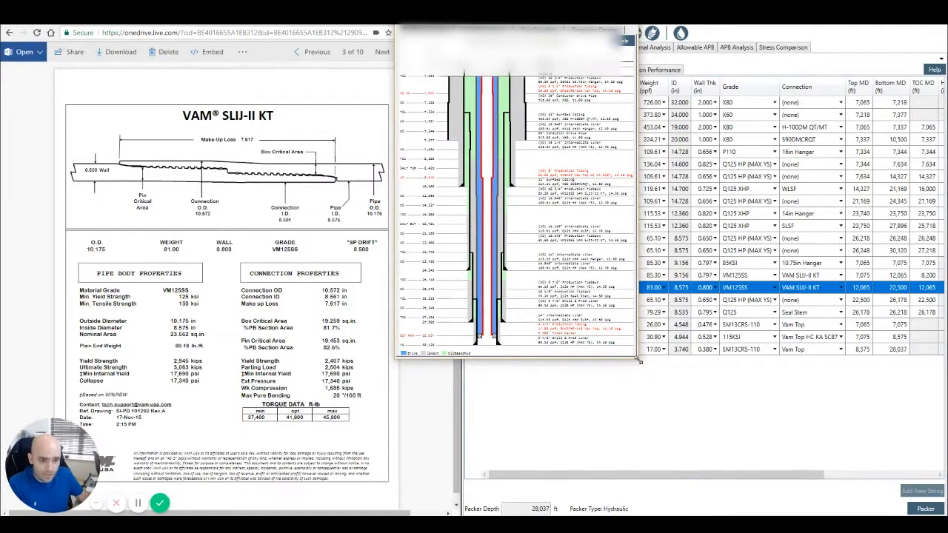
left_click_drag(639, 361, 729, 511)
left_click_drag(560, 19, 738, 103)
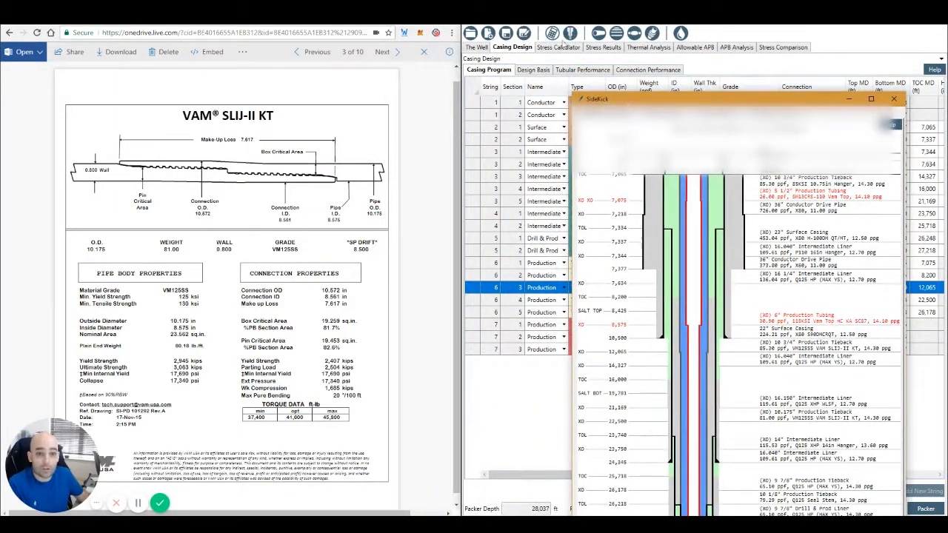
left_click_drag(564, 45, 636, 31)
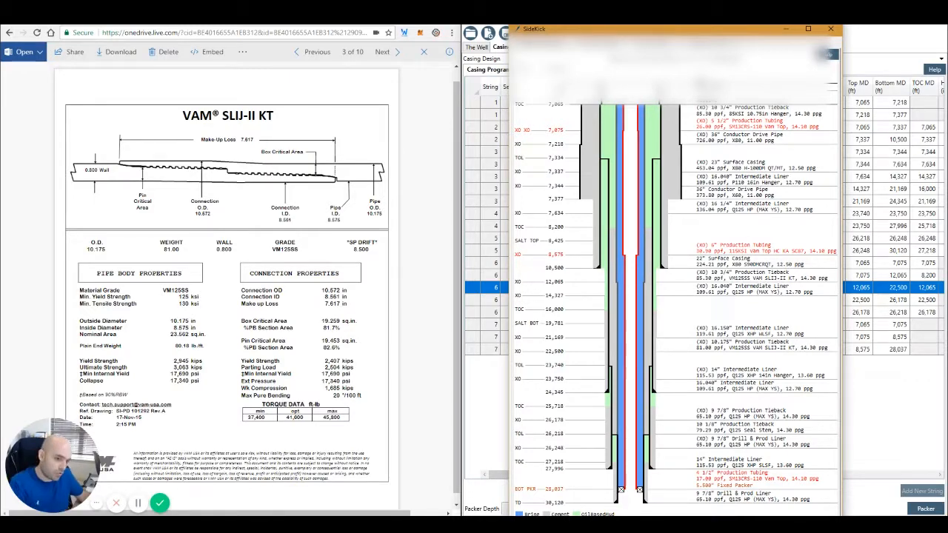
left_click_drag(604, 31, 576, 33)
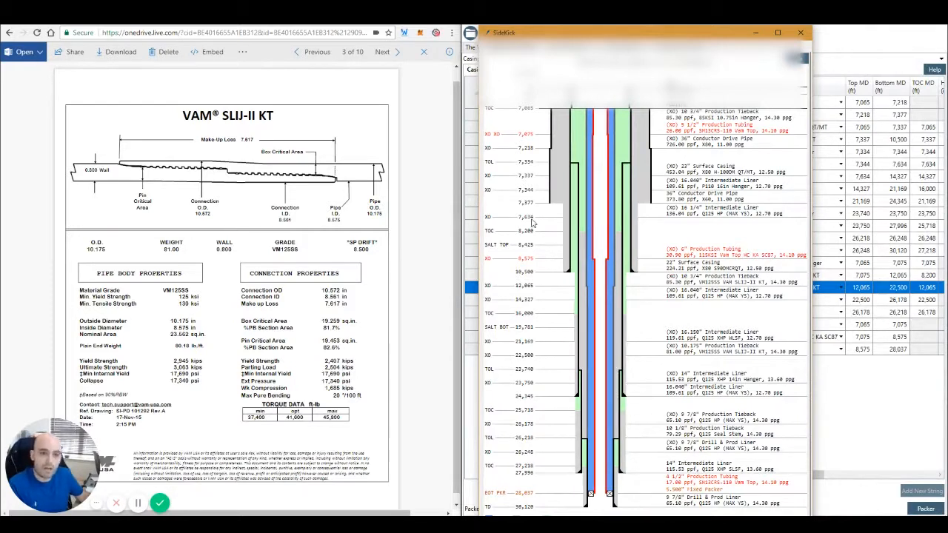
right_click(671, 240)
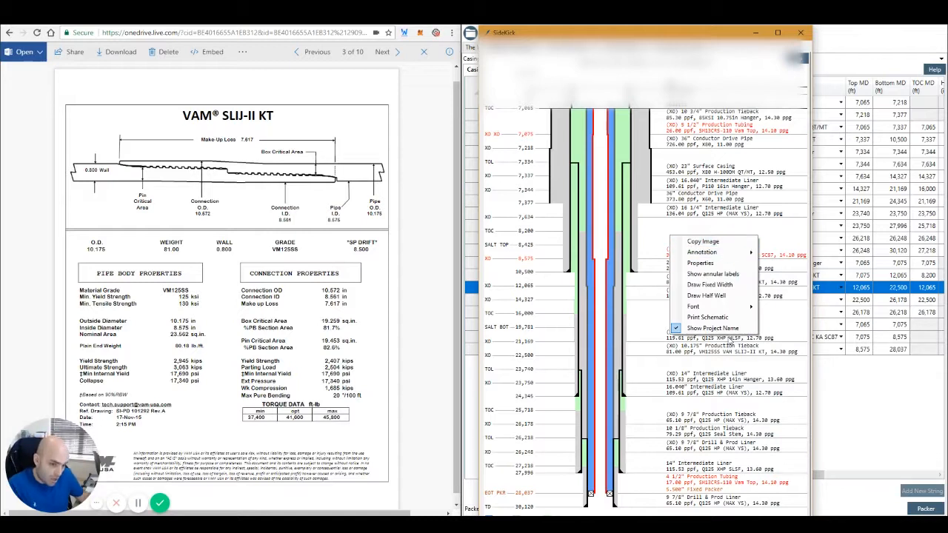
left_click(652, 235)
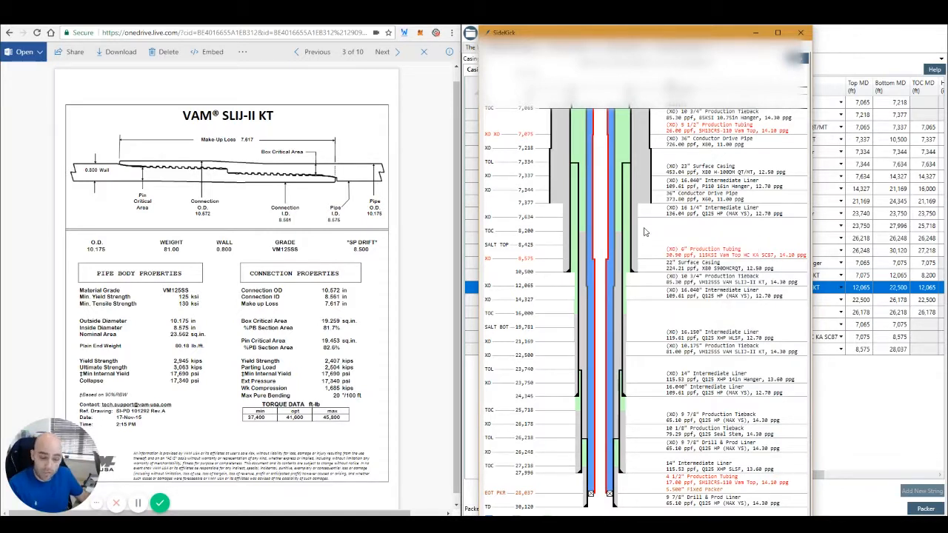
Step: Calculate the true vertical depth and well conditions at a measured depth of 14000 ft
left_click(557, 49)
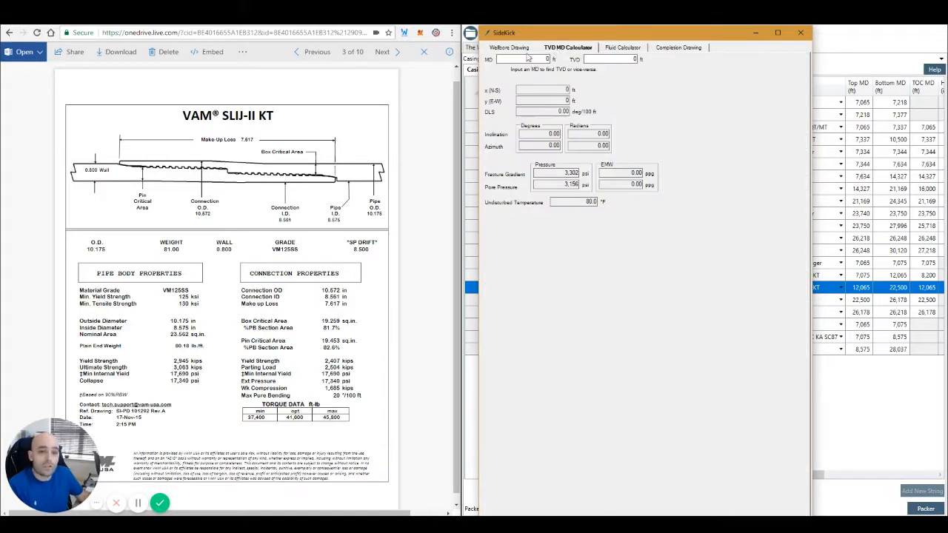
left_click(514, 59)
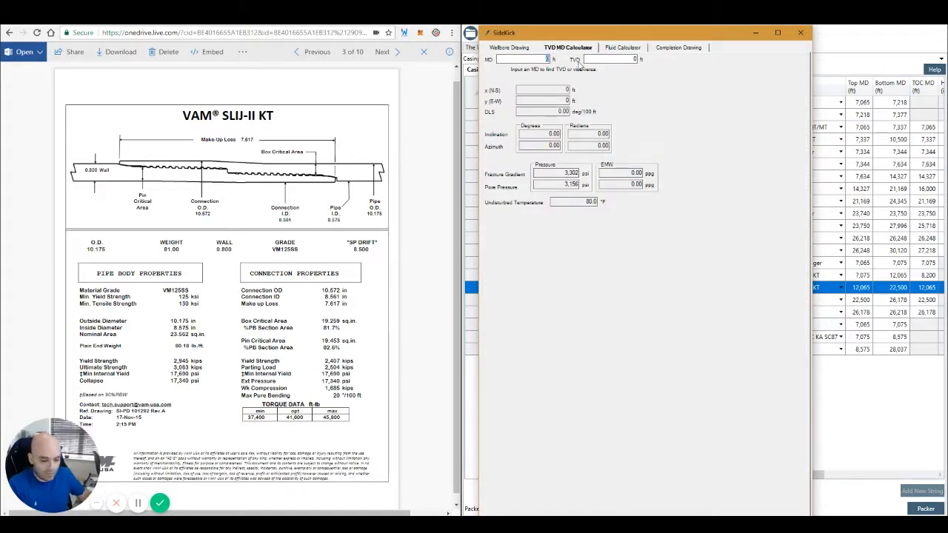
type("14000")
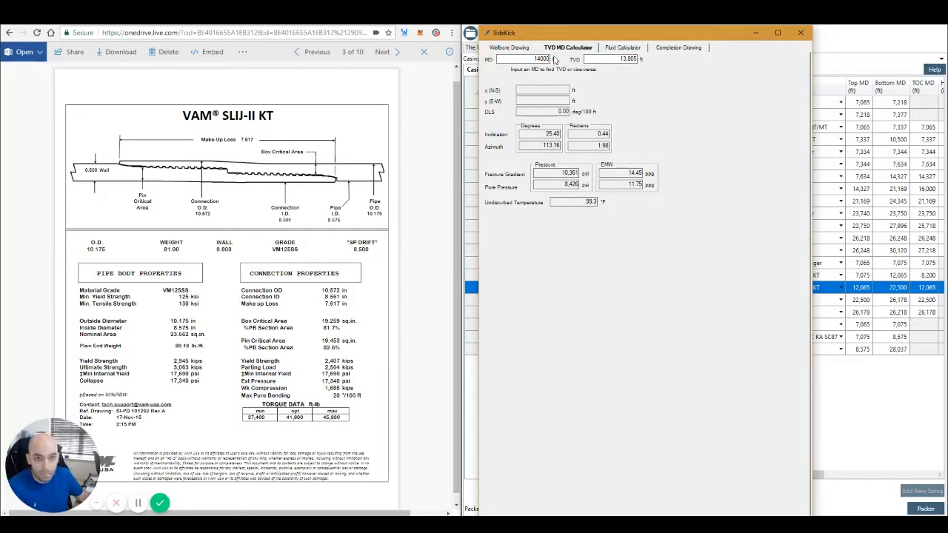
Step: Open the fluid calculator, look through its available fluids, and review the properties listed for water
left_click(616, 48)
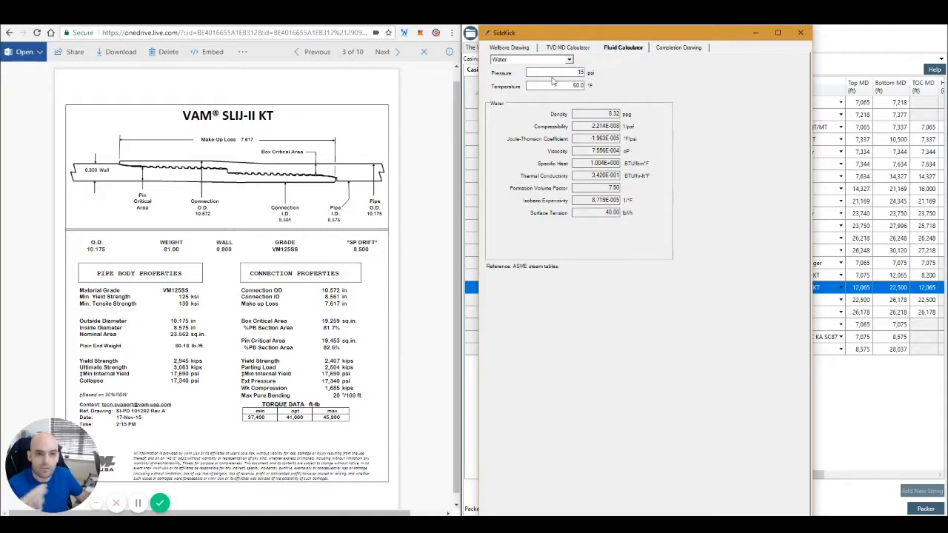
left_click(569, 61)
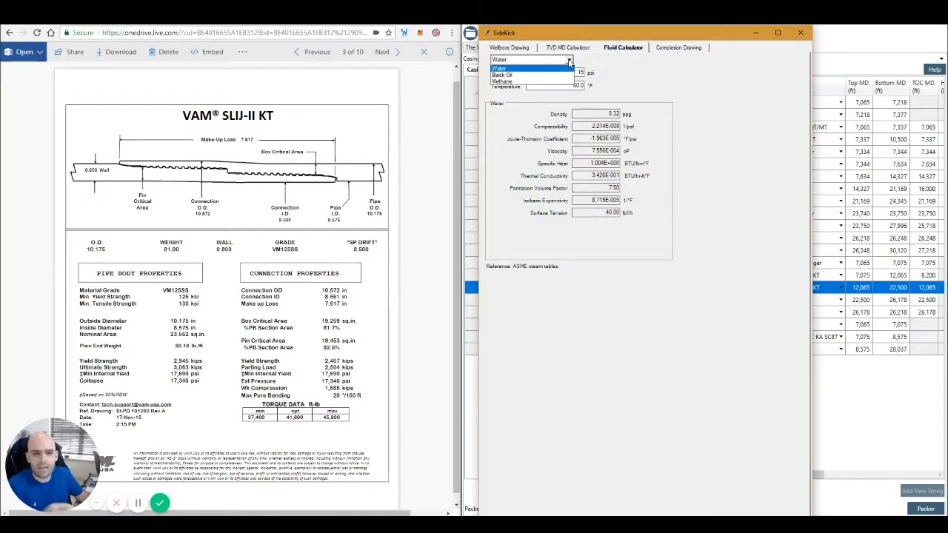
left_click(569, 60)
left_click(569, 61)
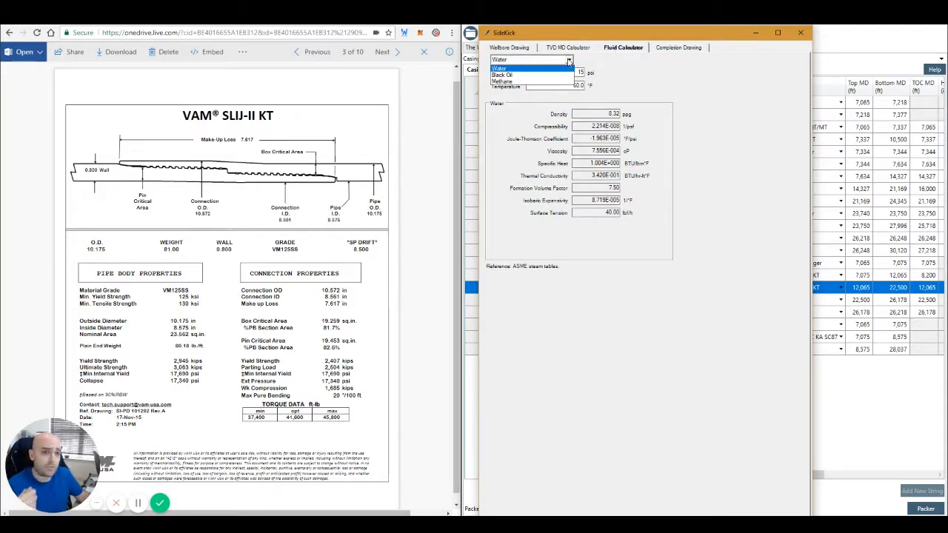
left_click(641, 77)
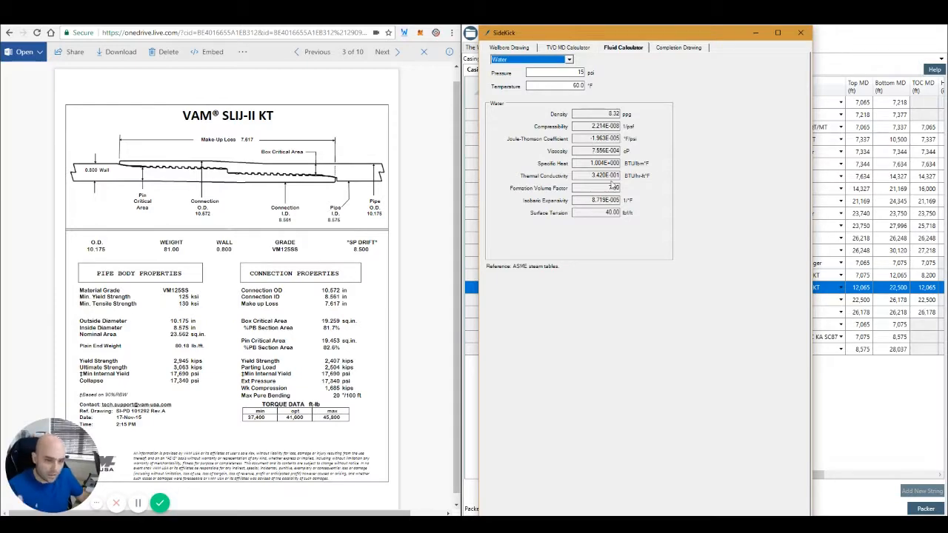
Step: Show the well's completion drawing and move the SideKick window lower over the casing program
left_click(679, 48)
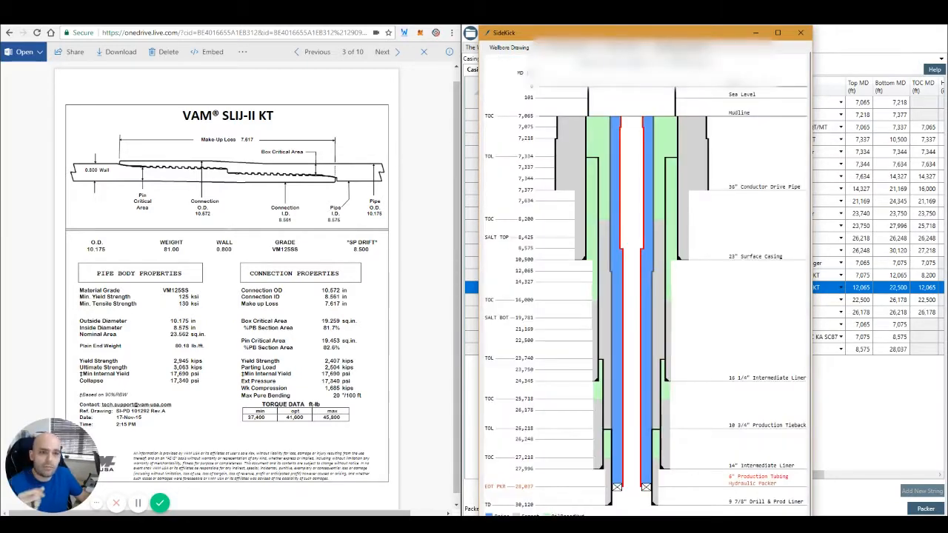
left_click(506, 46)
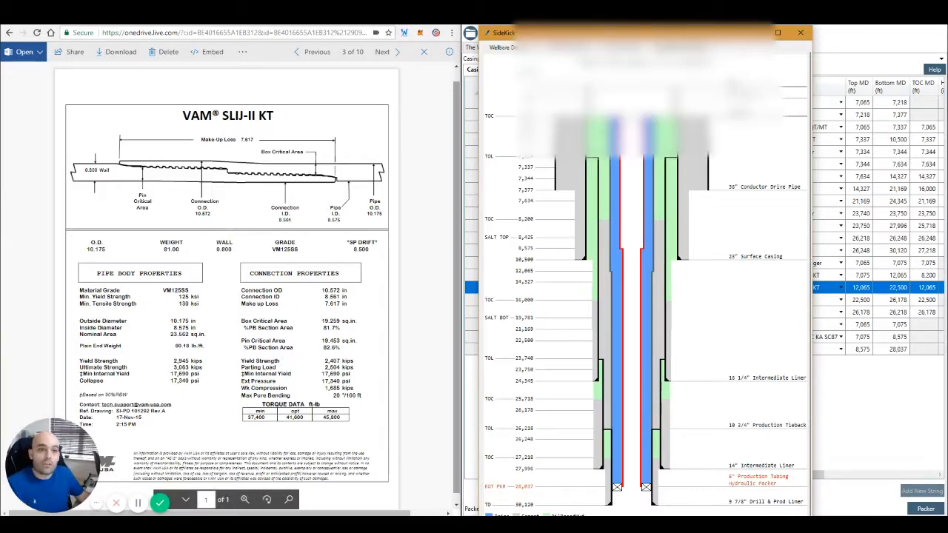
left_click_drag(638, 33, 661, 100)
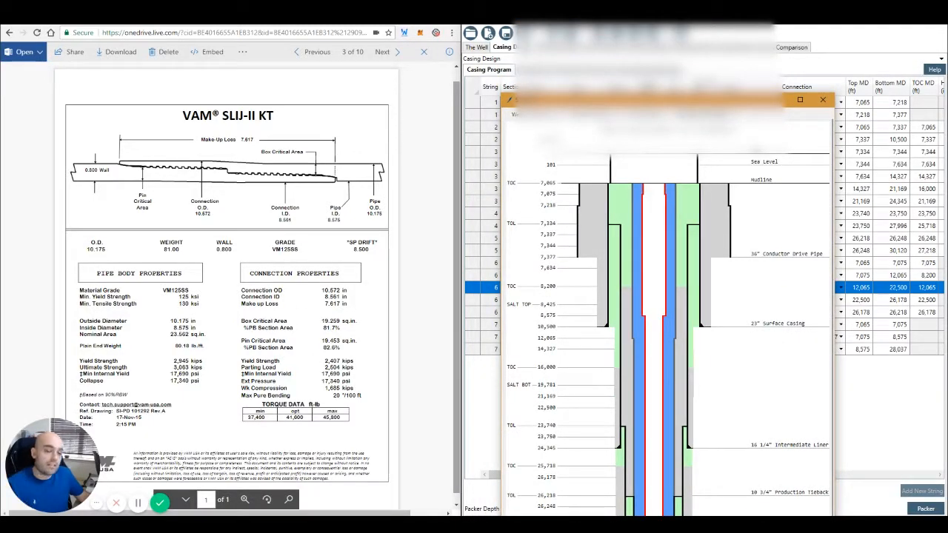